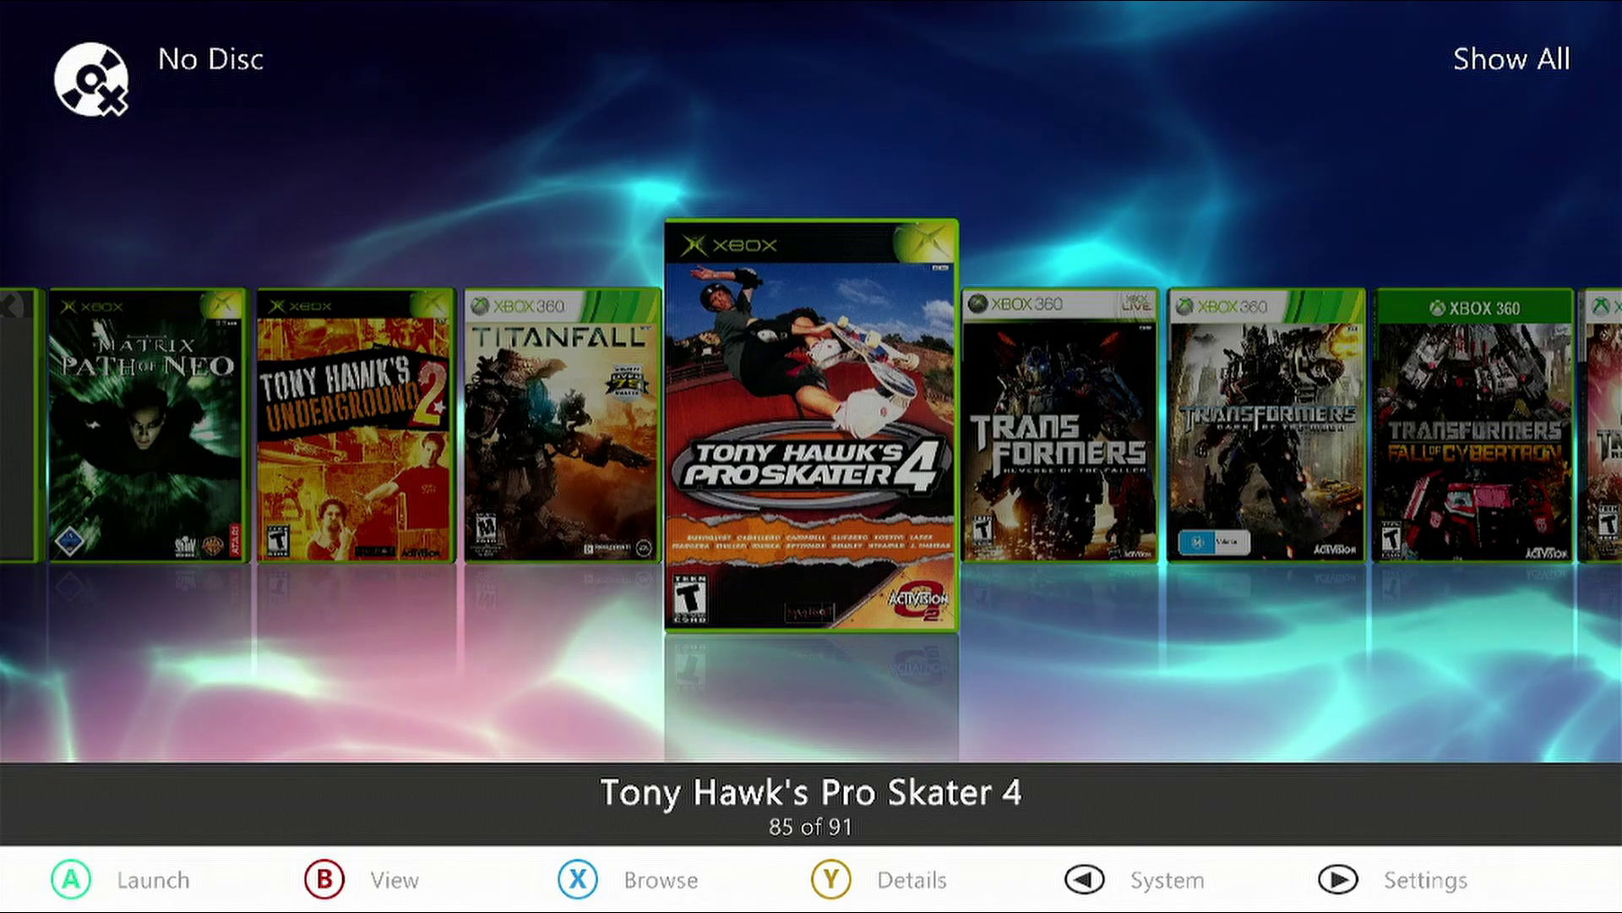
From the guide, go to System Settings and confirm Yes to exit Aurora
key(Return)
key(Right)
key(Right)
key(Down)
key(Down)
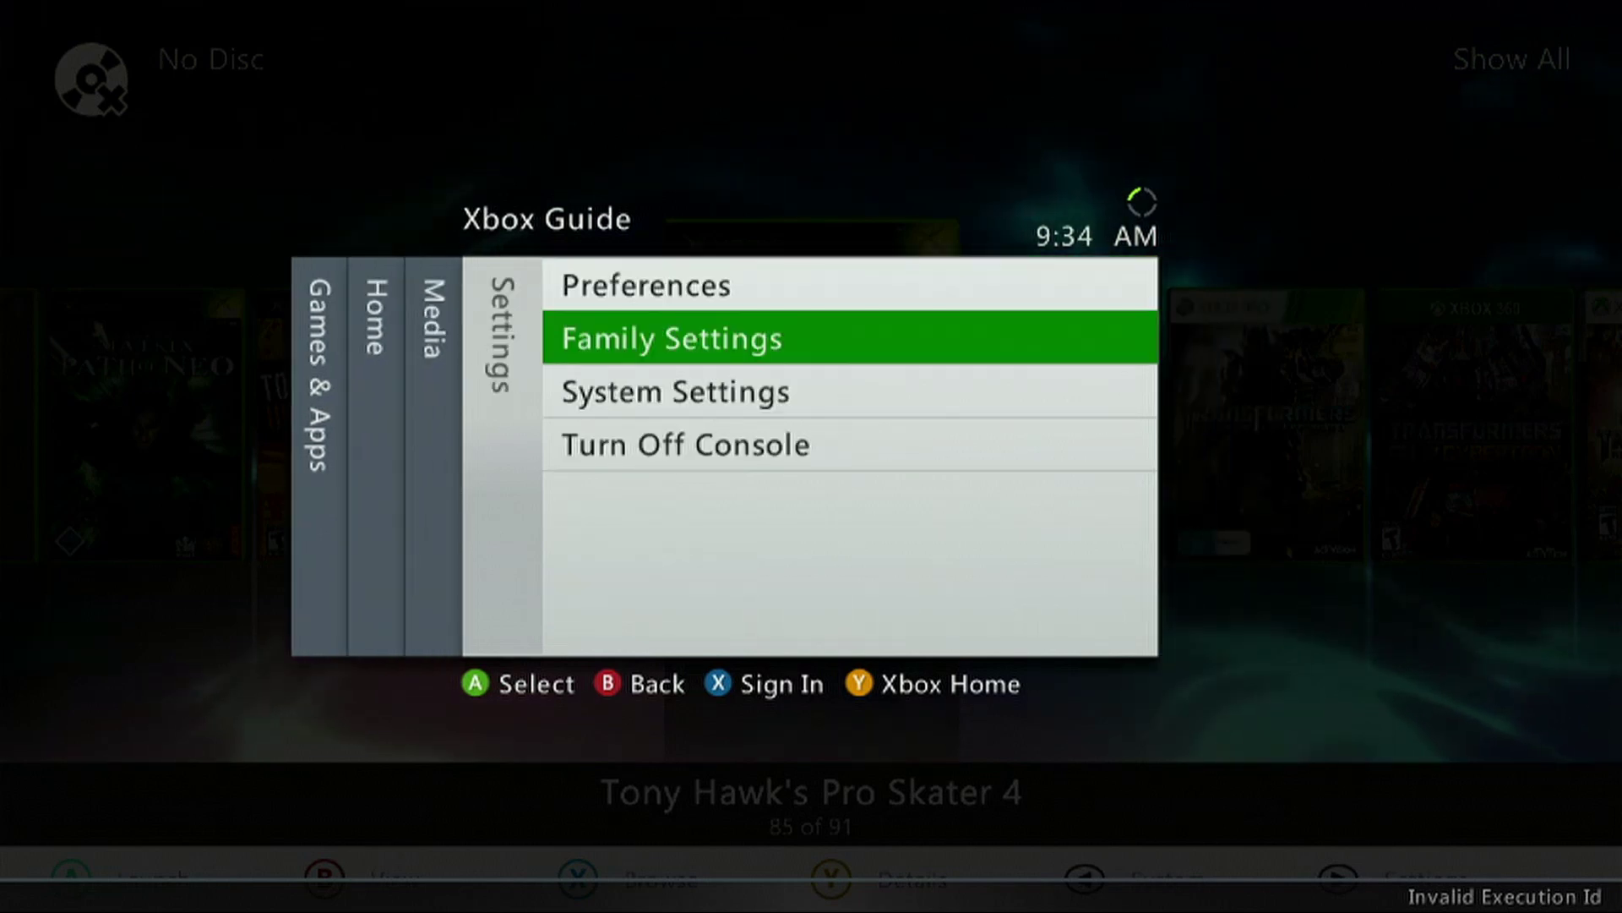
key(Return)
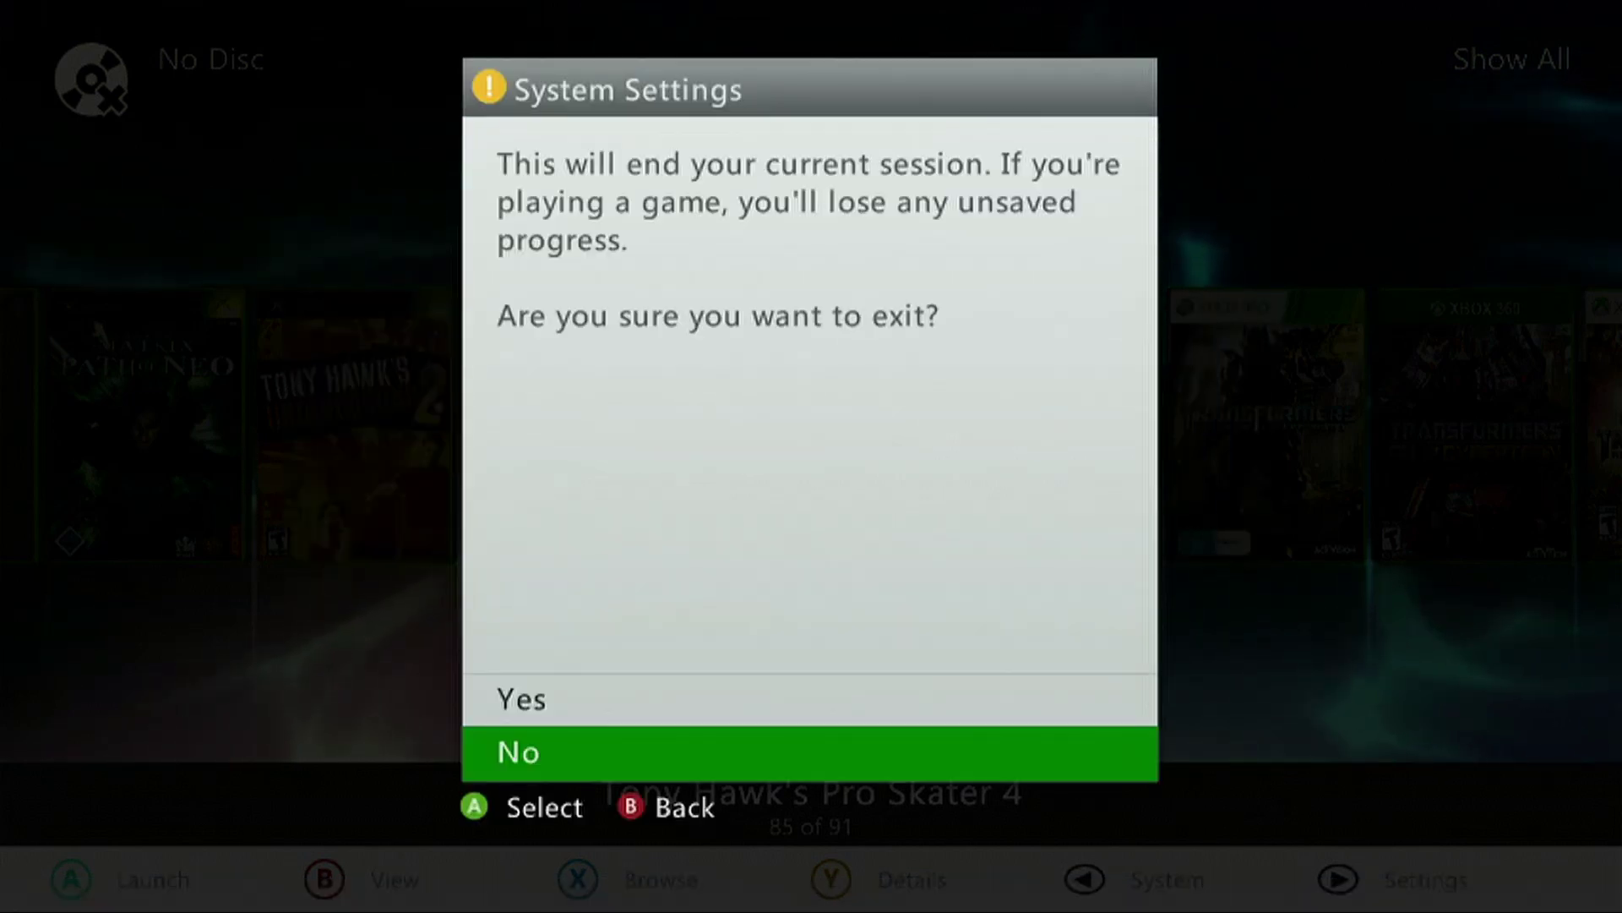
key(Up)
key(Return)
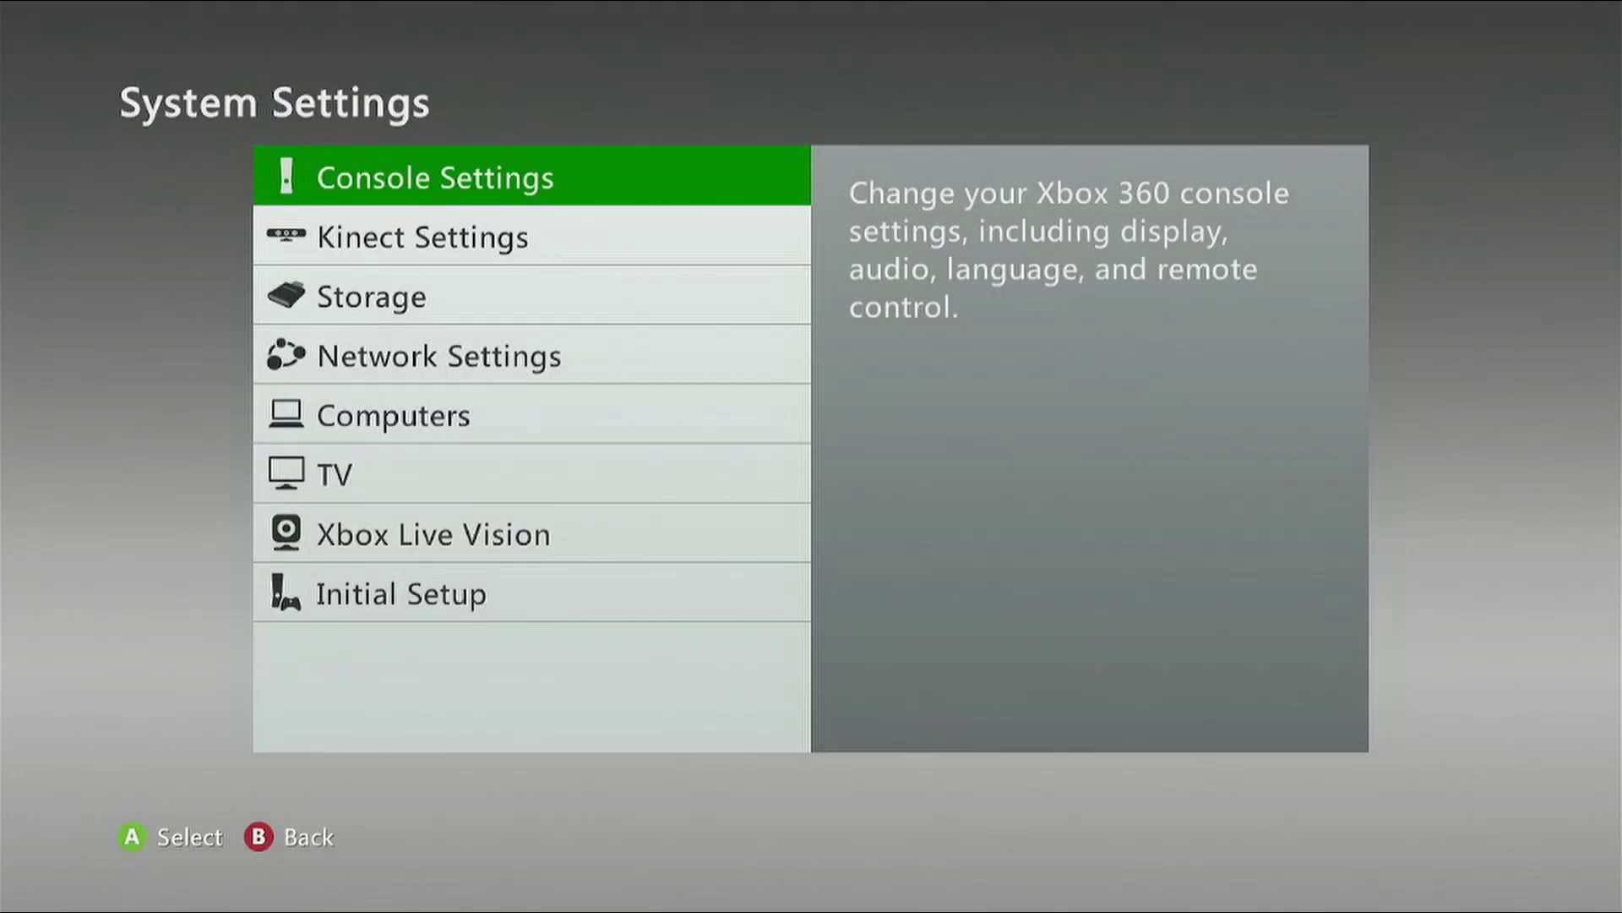
Open Storage and highlight the USB Storage Device
key(Down)
key(Down)
key(Return)
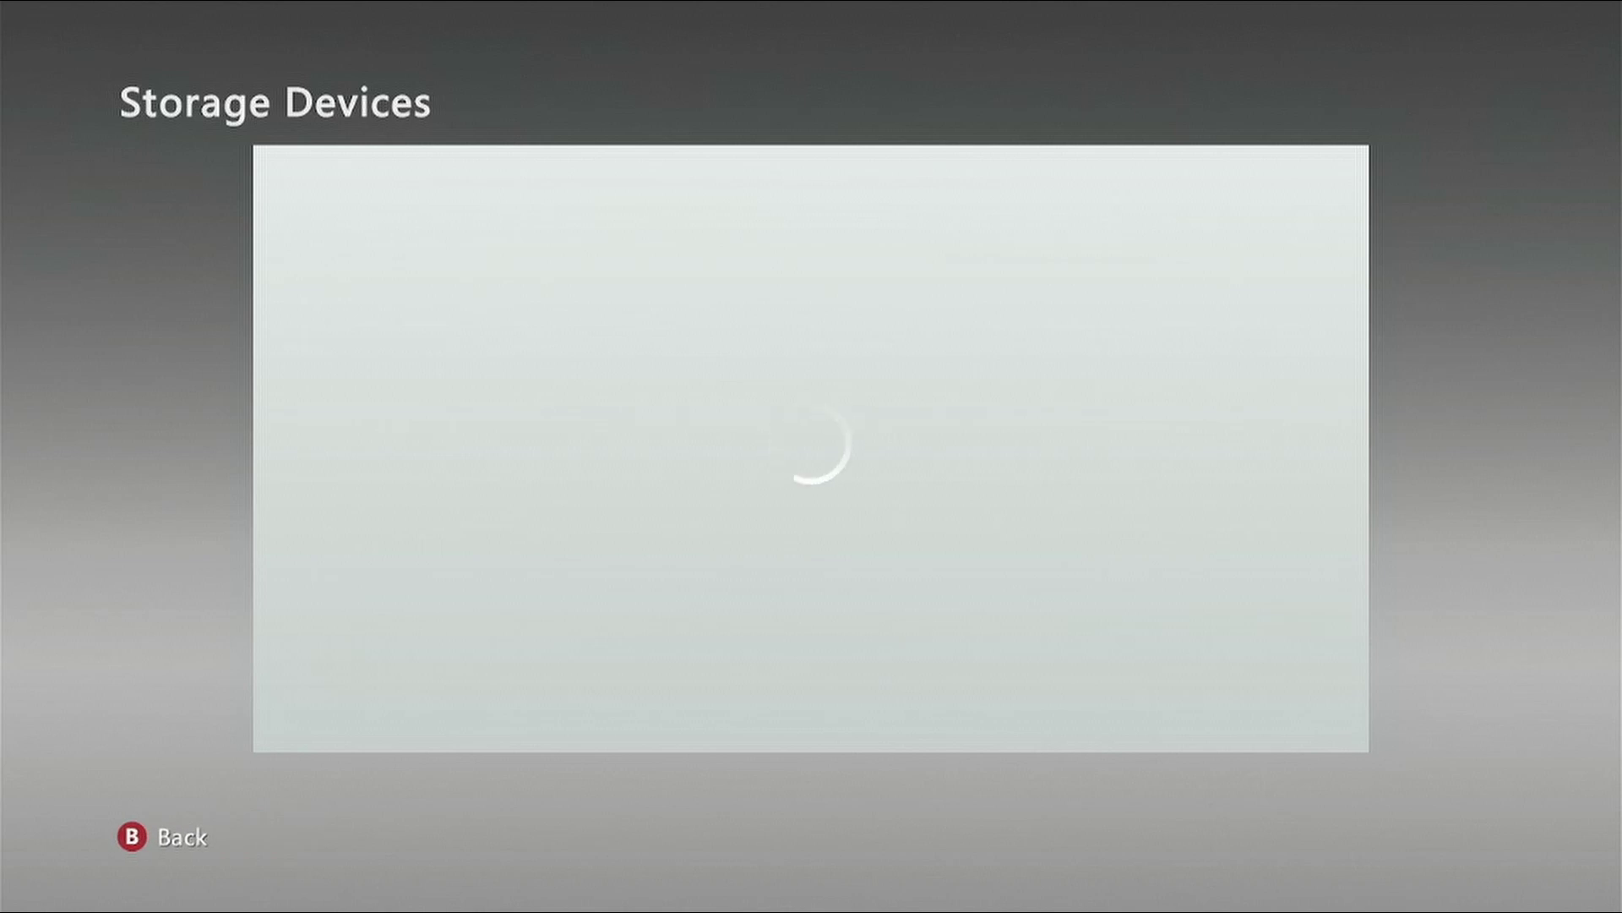
key(Down)
key(Down)
key(Down)
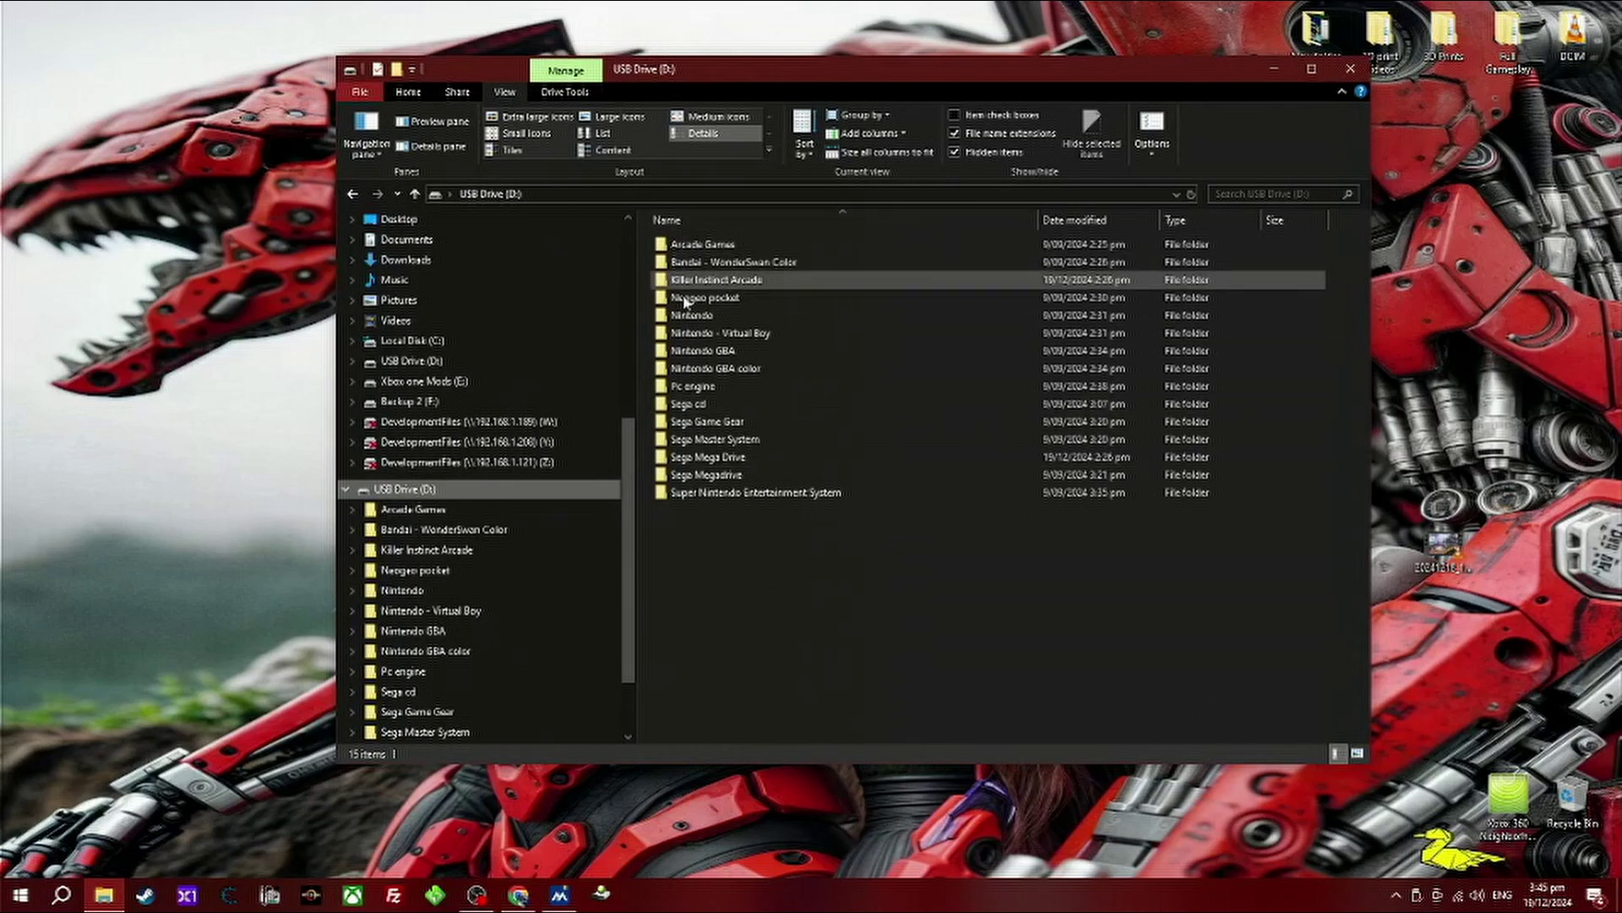
Look inside the Arcade Games folder on USB Drive (D:), then return to the drive root
double_click(703, 244)
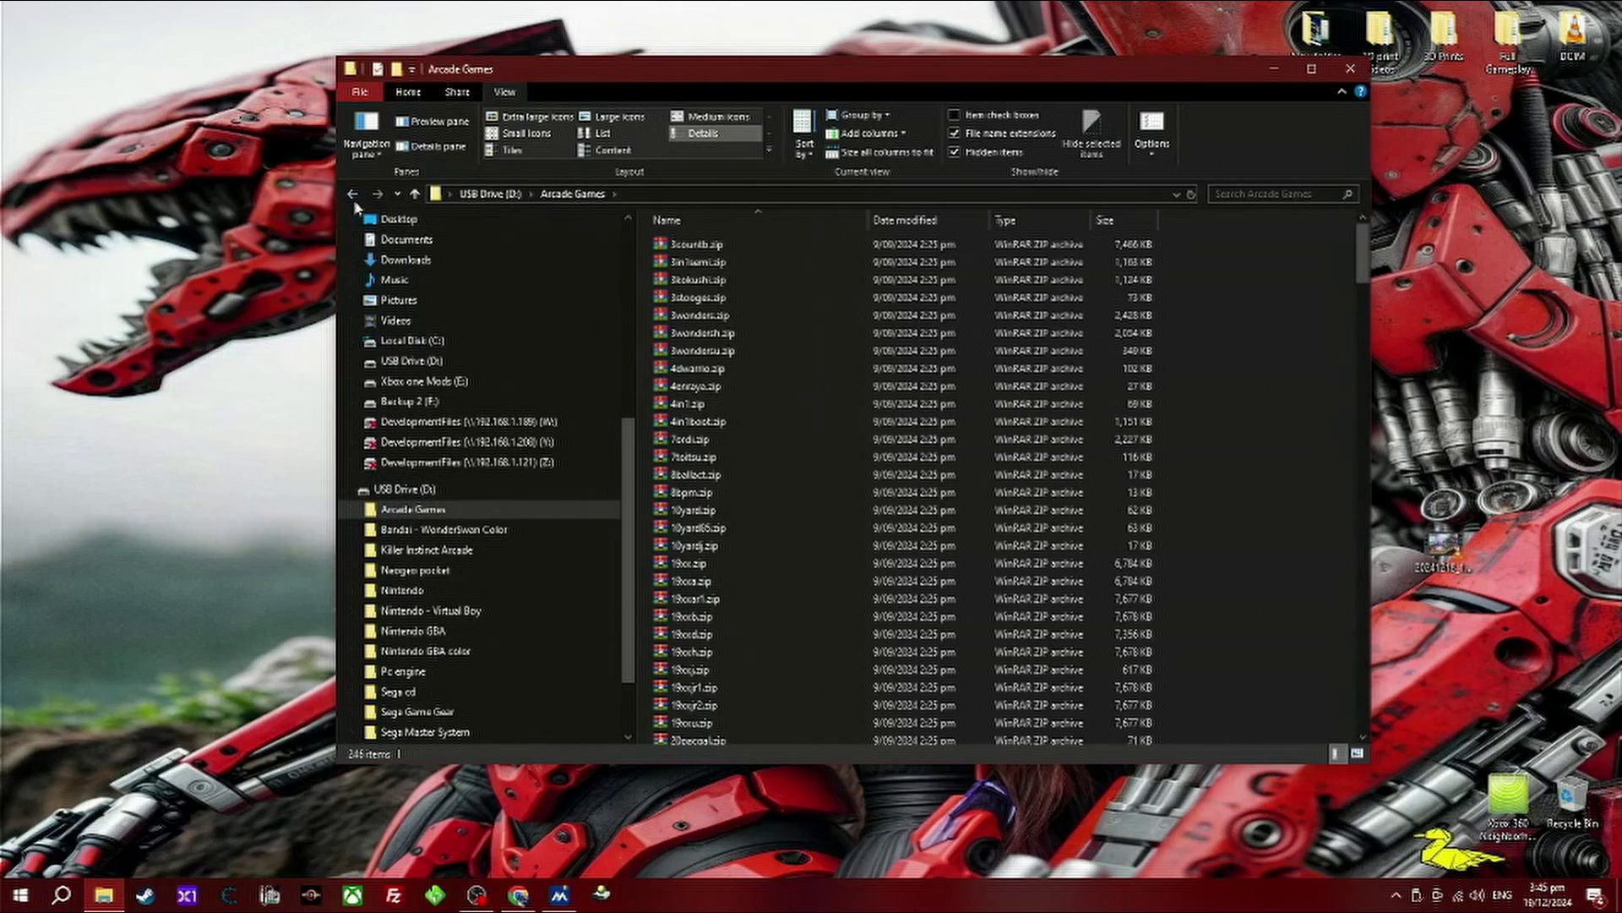
click(354, 193)
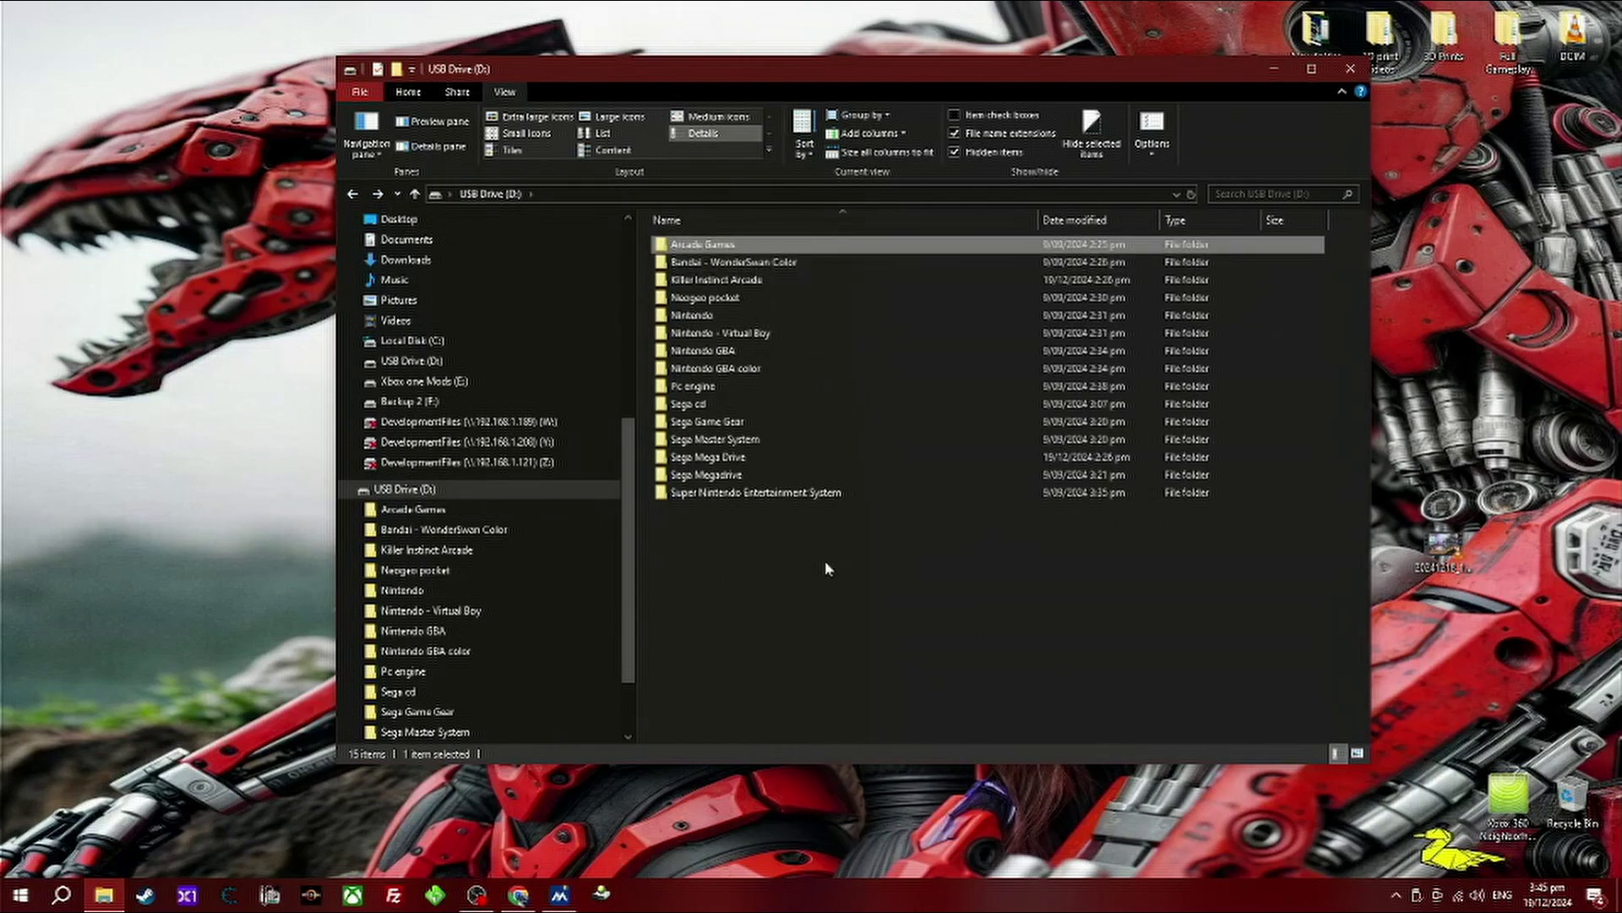
click(857, 598)
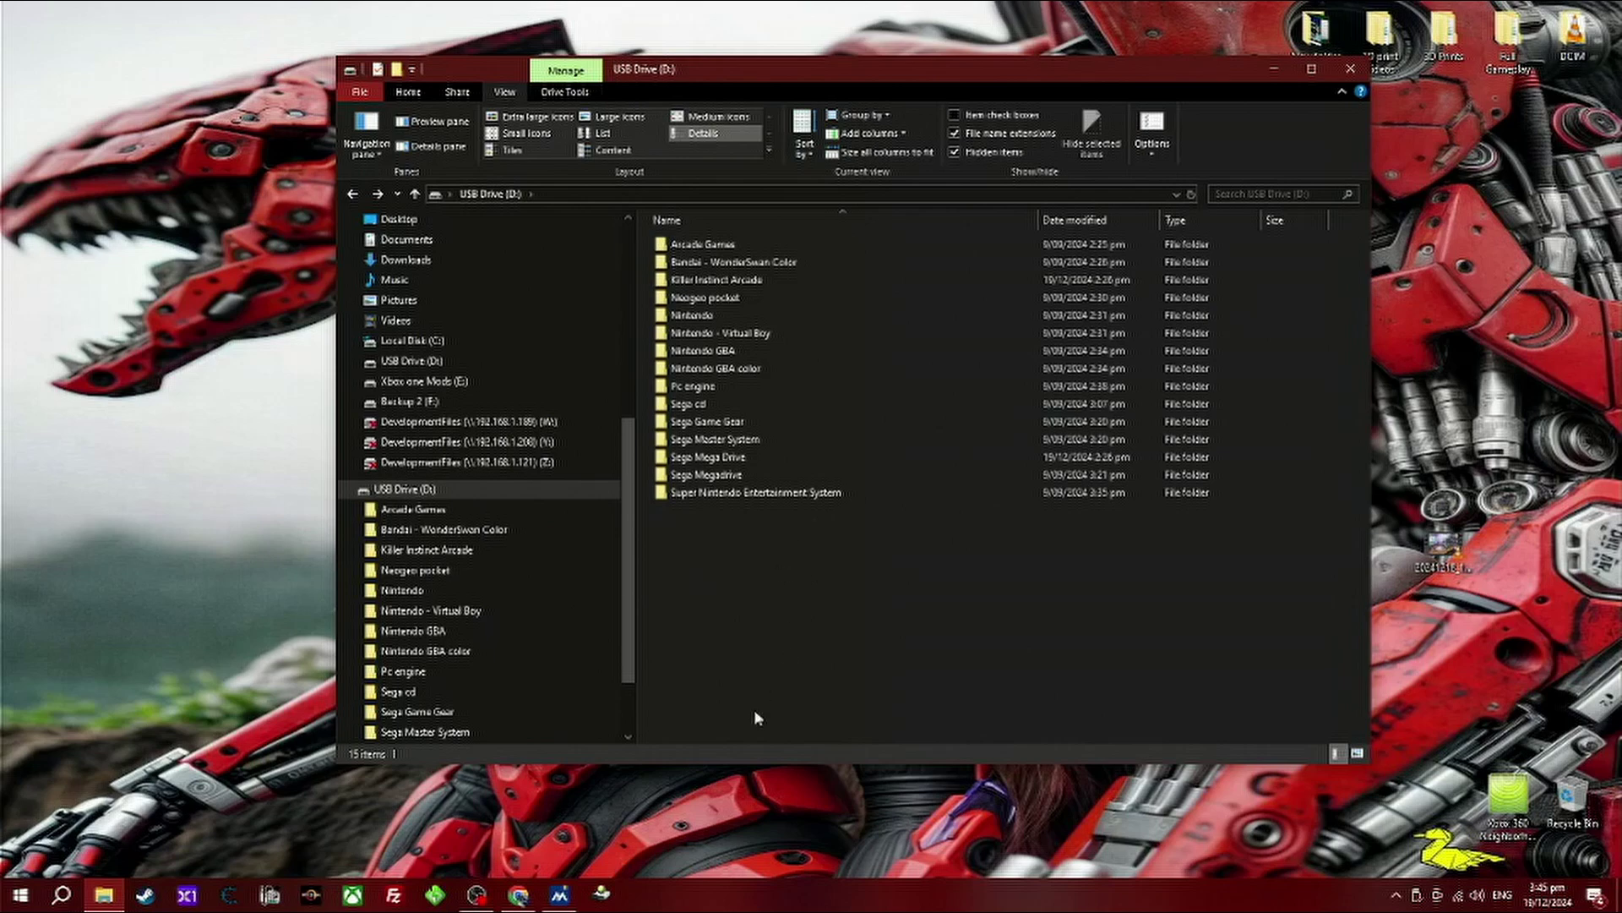
Check the Sega Megadrive folder's ZIP archives, go back to the root, and close File Explorer
double_click(698, 476)
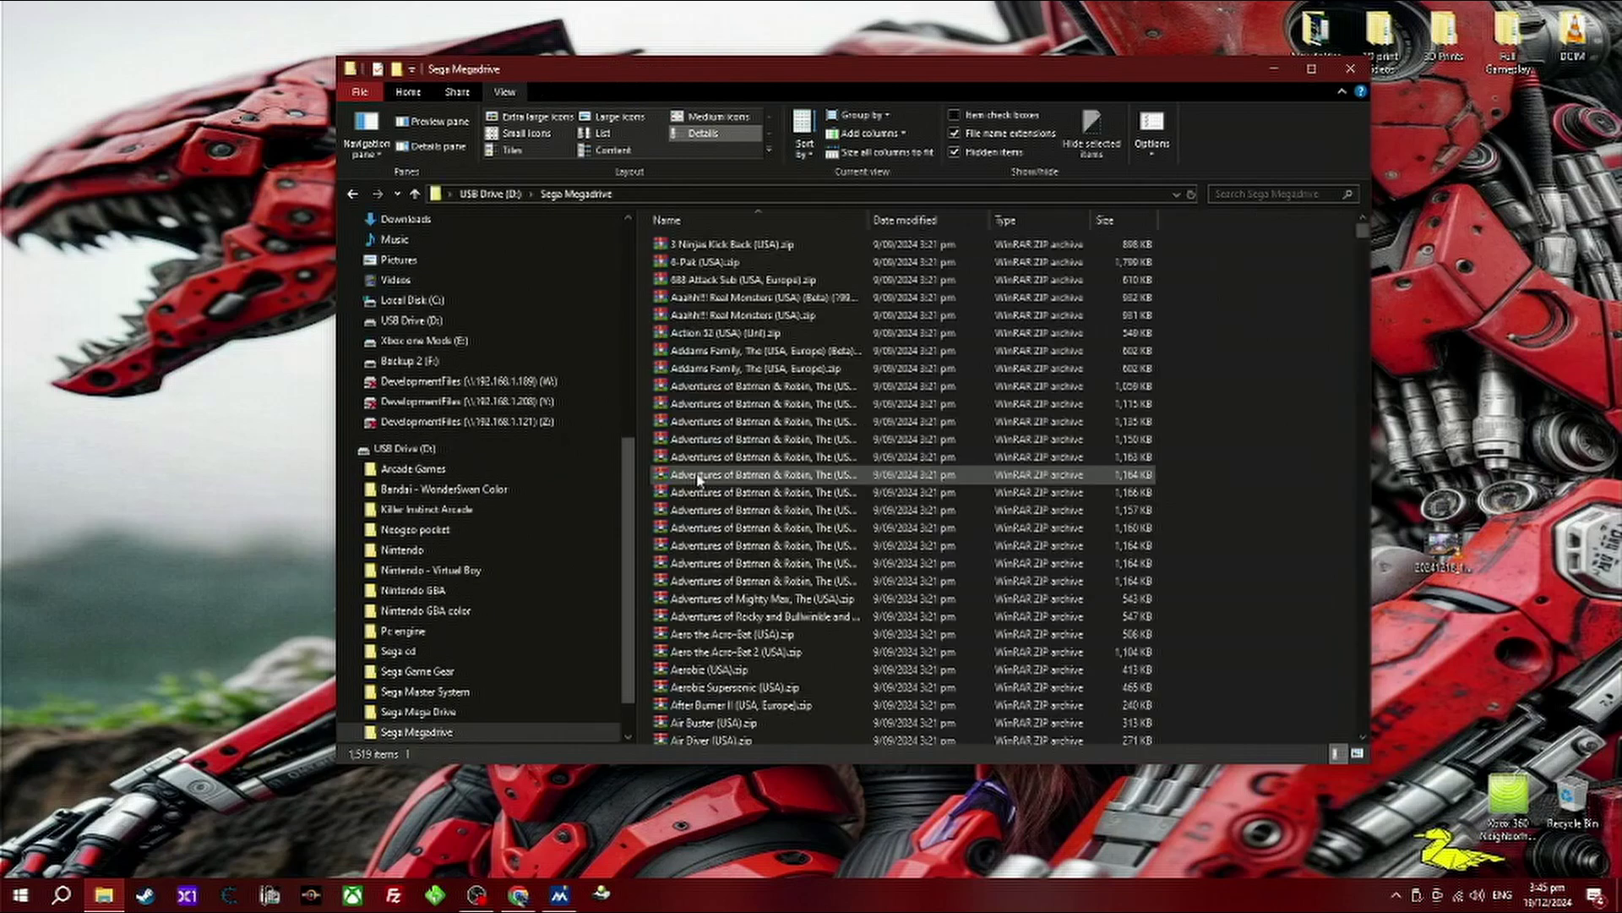
click(353, 196)
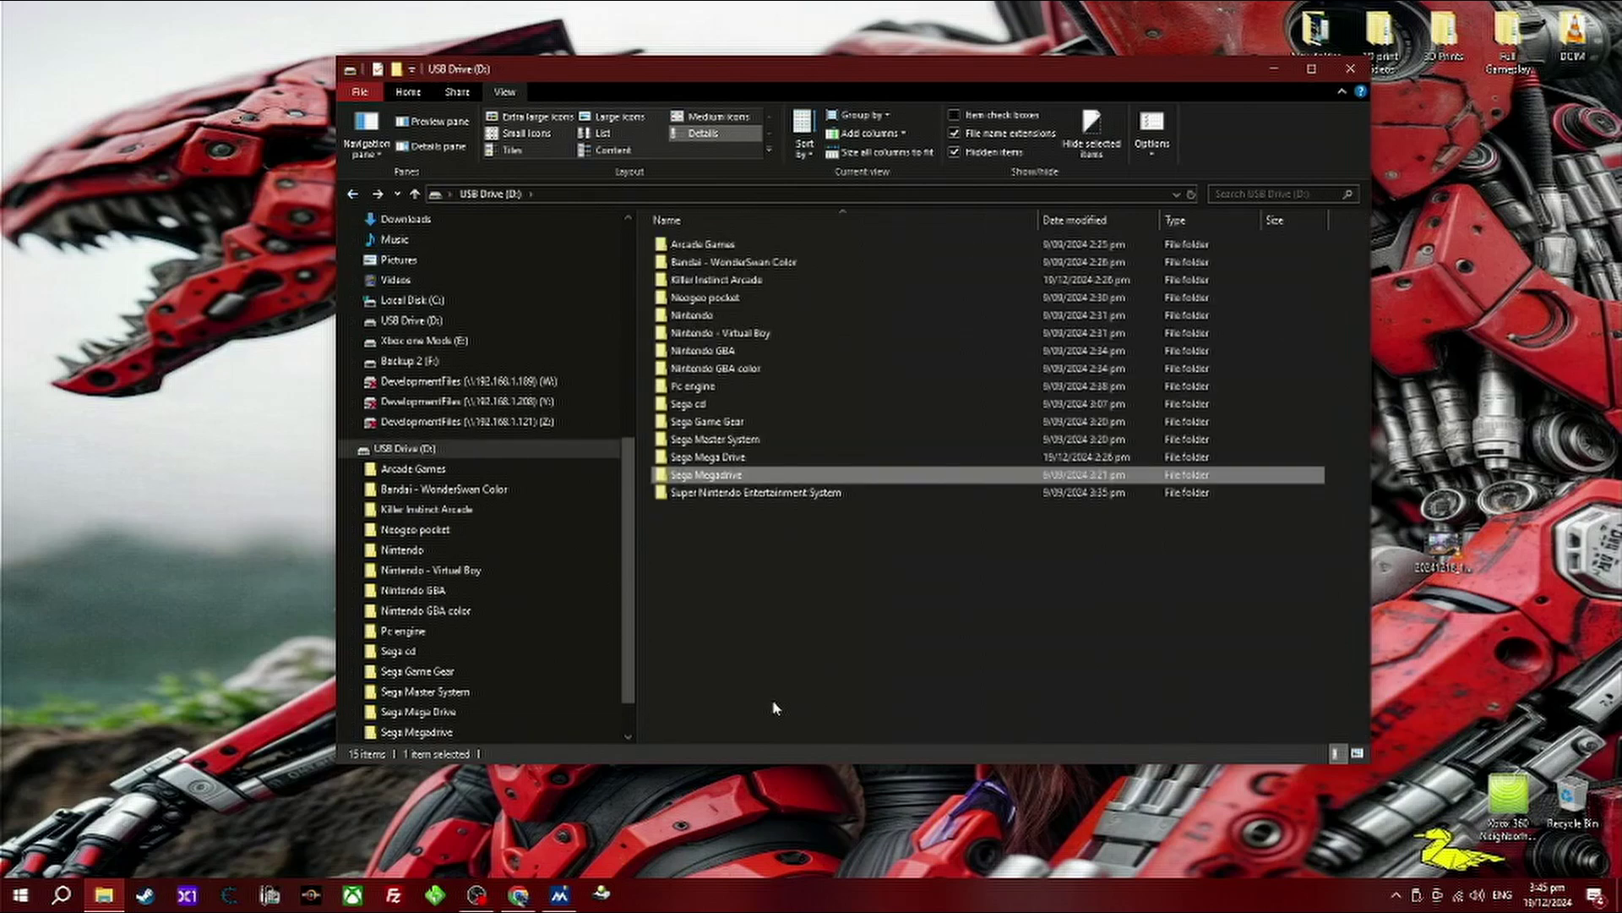
click(714, 636)
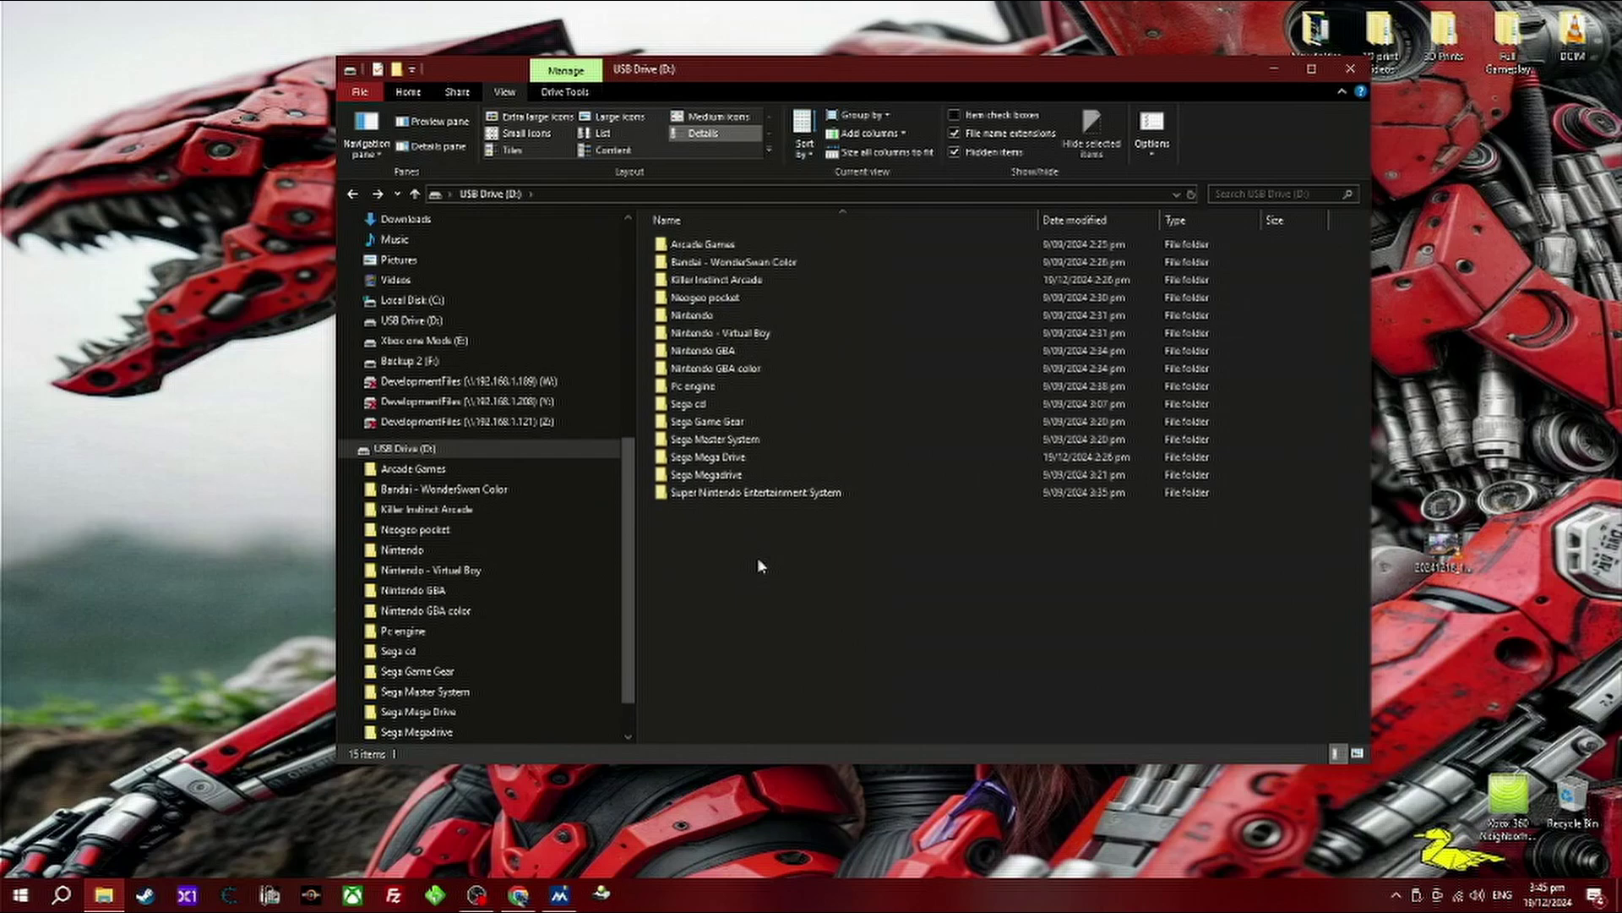
click(1352, 69)
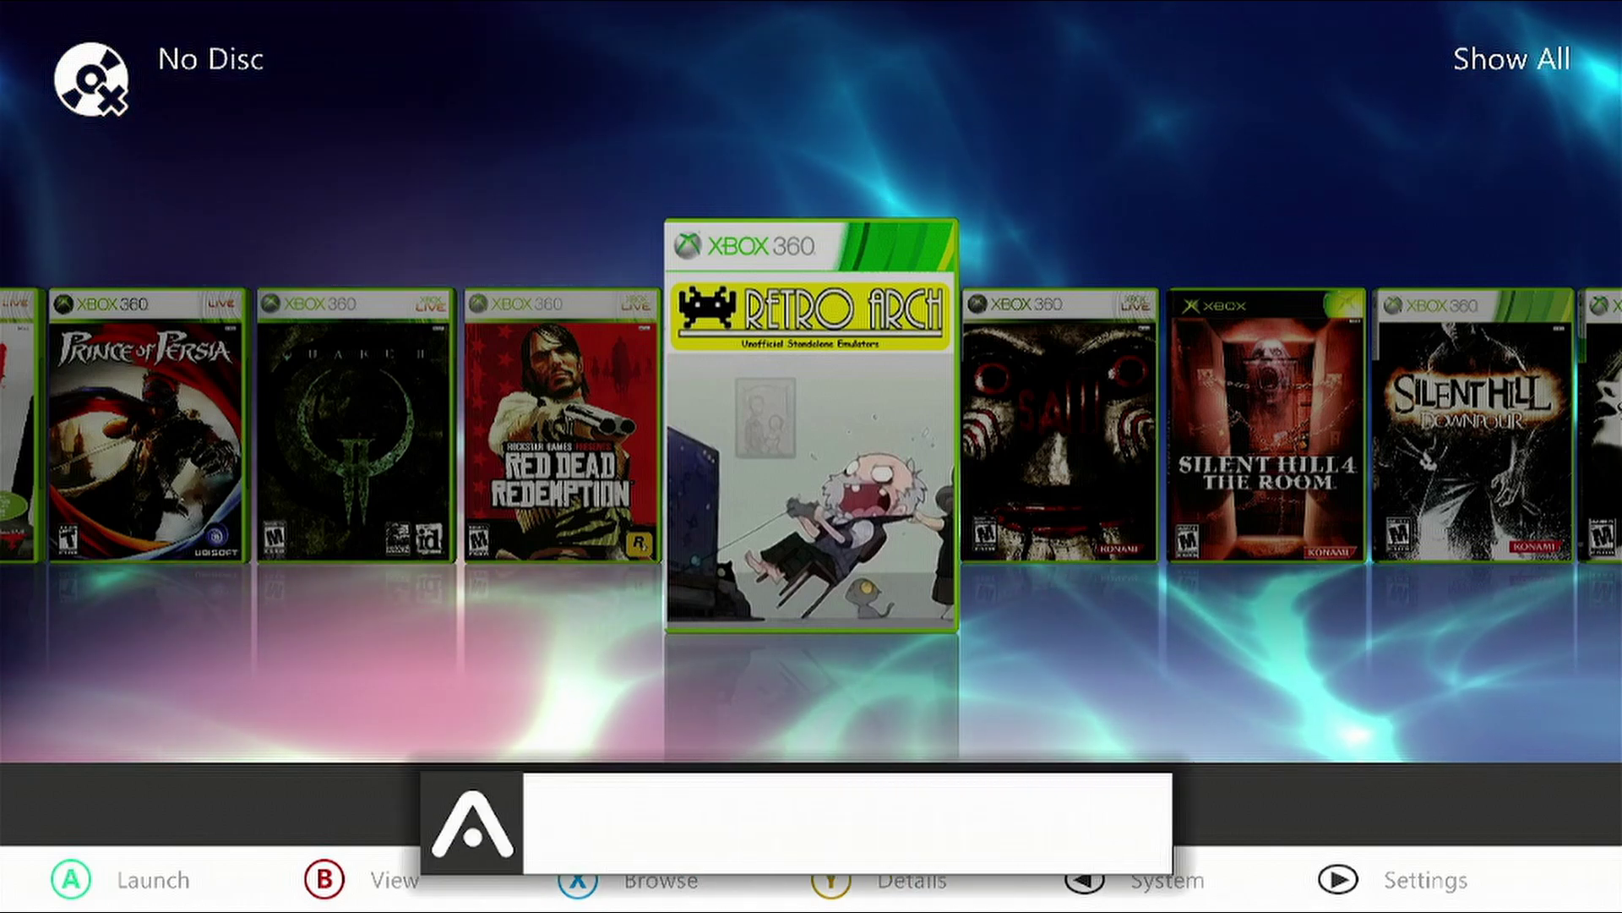
In Aurora's file manager, copy the Sega Megadrive folder from the Usb0 drive
key(BackSpace)
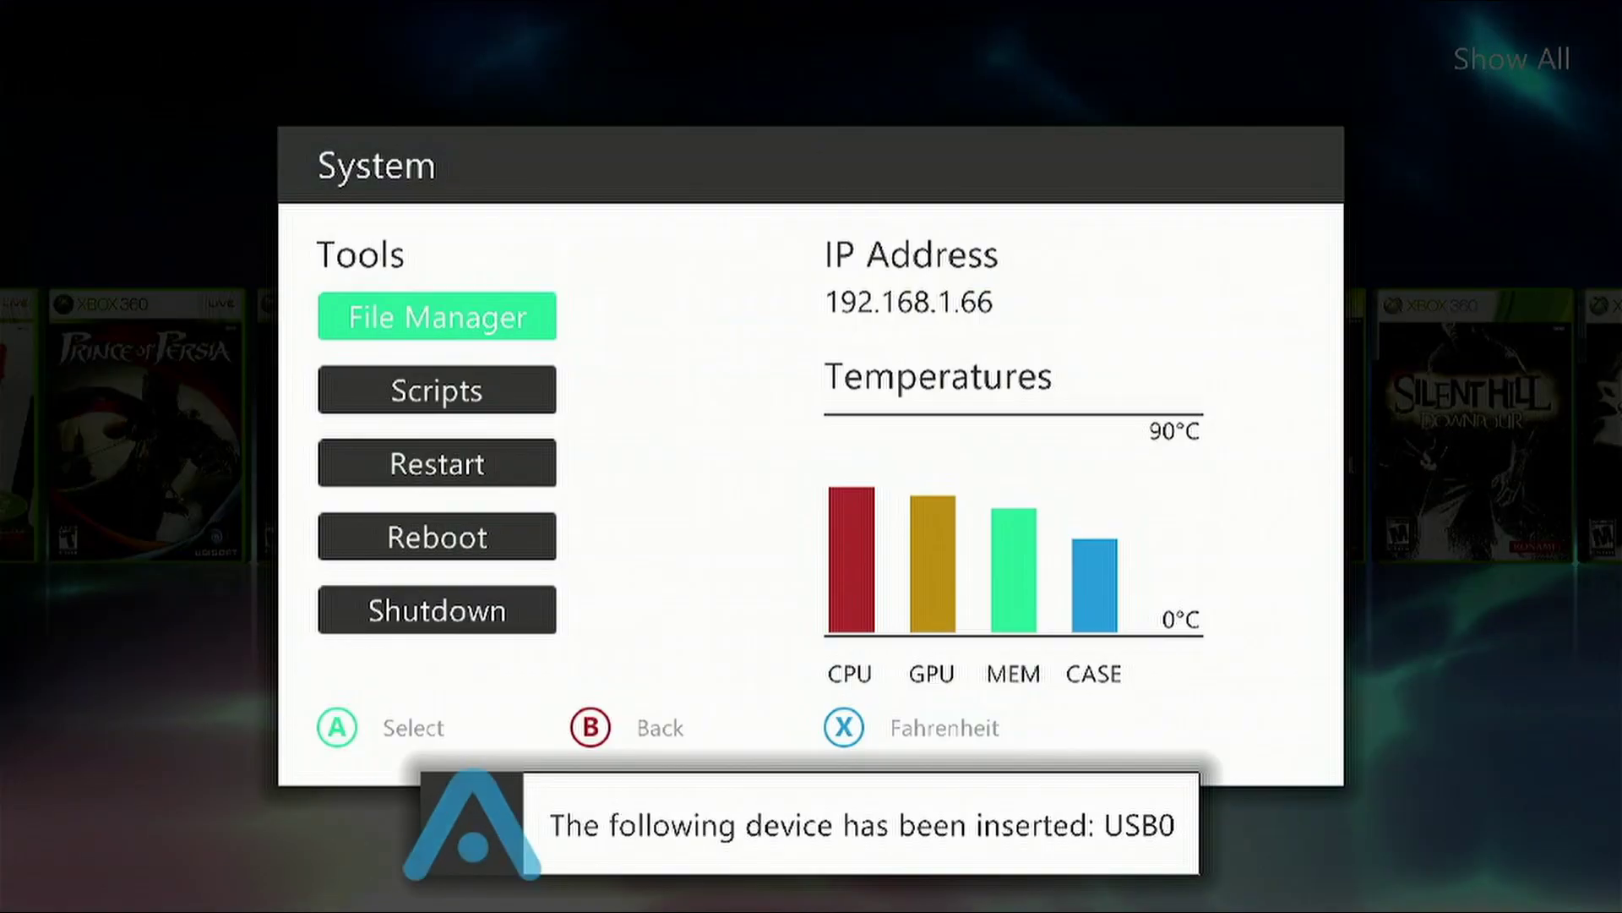
key(Return)
key(Down)
key(Down)
key(Down)
key(Down)
key(Down)
key(Down)
key(Return)
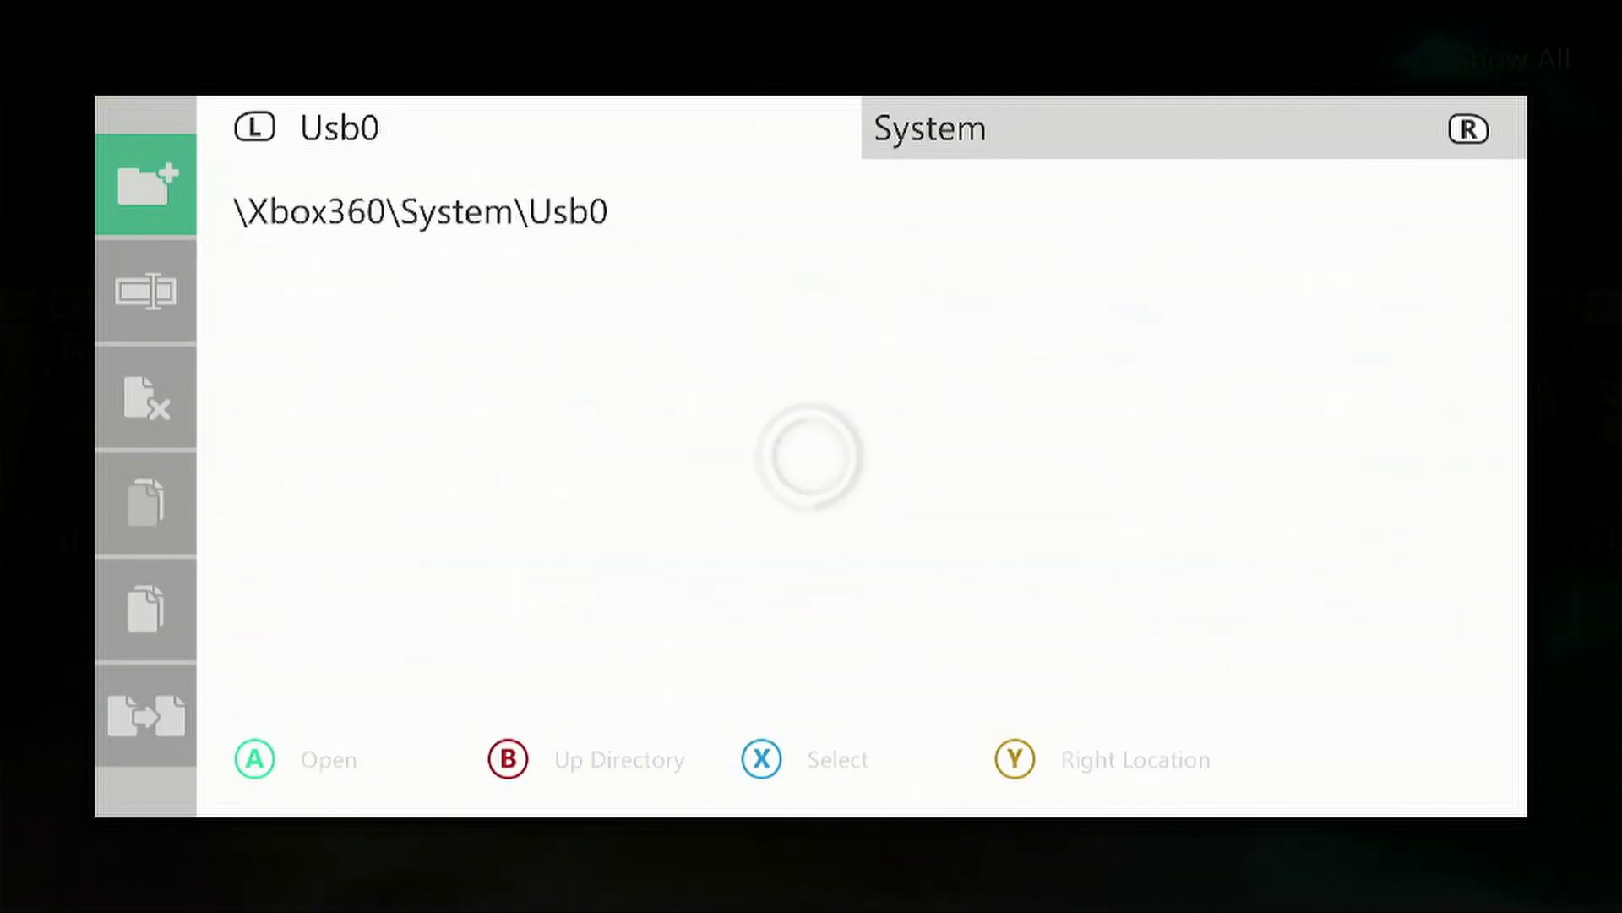
key(Down)
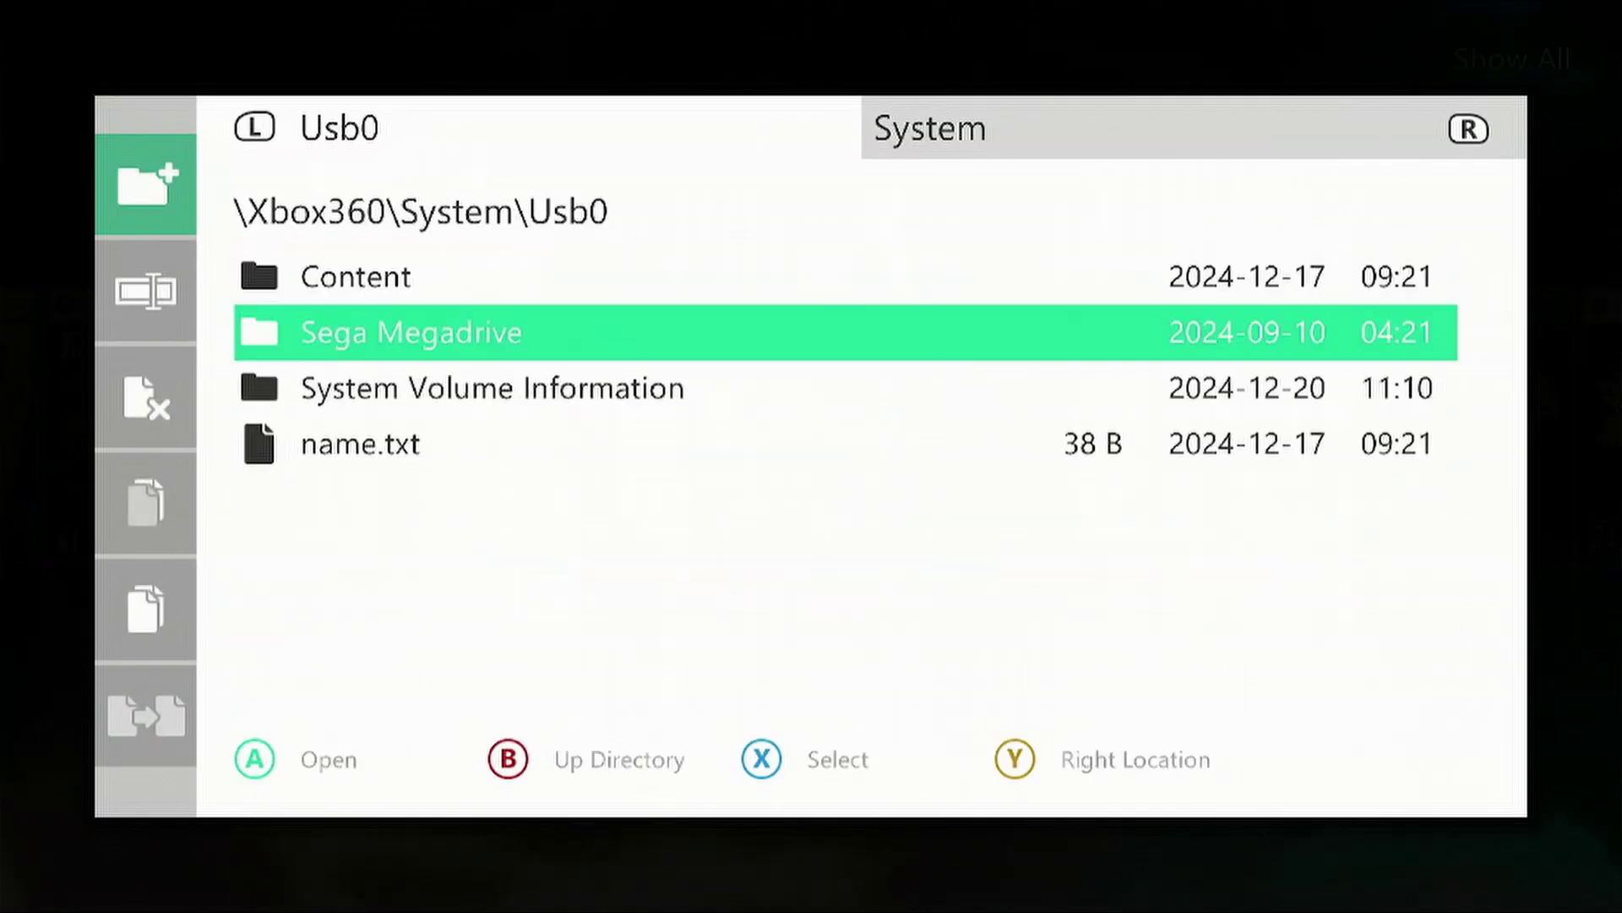
key(Left)
key(Down)
key(Down)
key(Down)
key(Down)
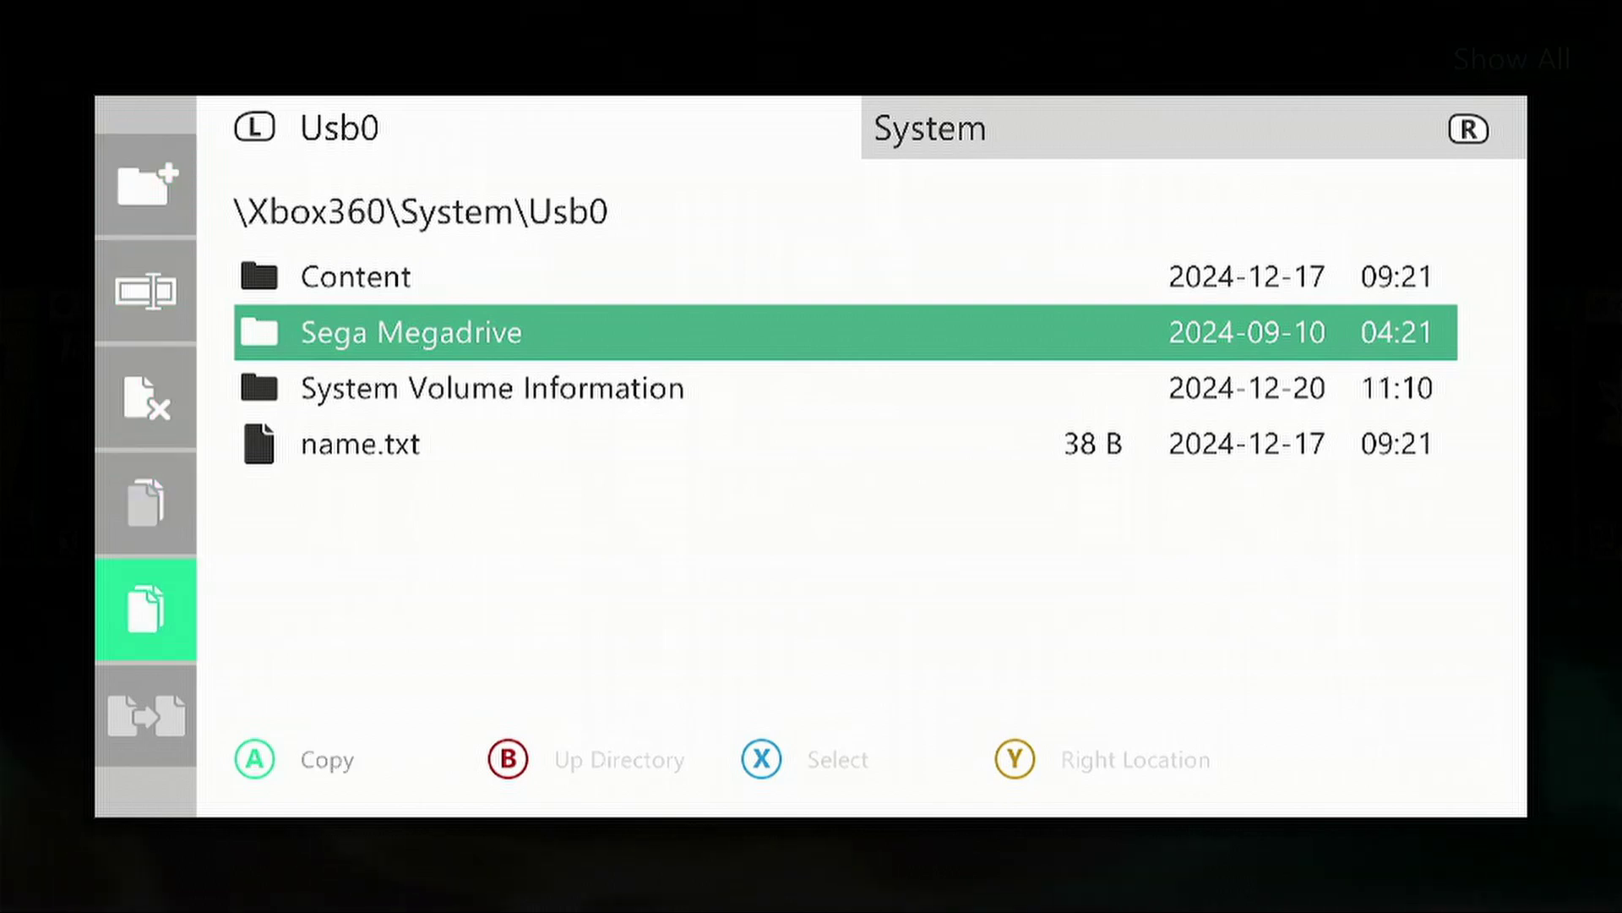
key(Return)
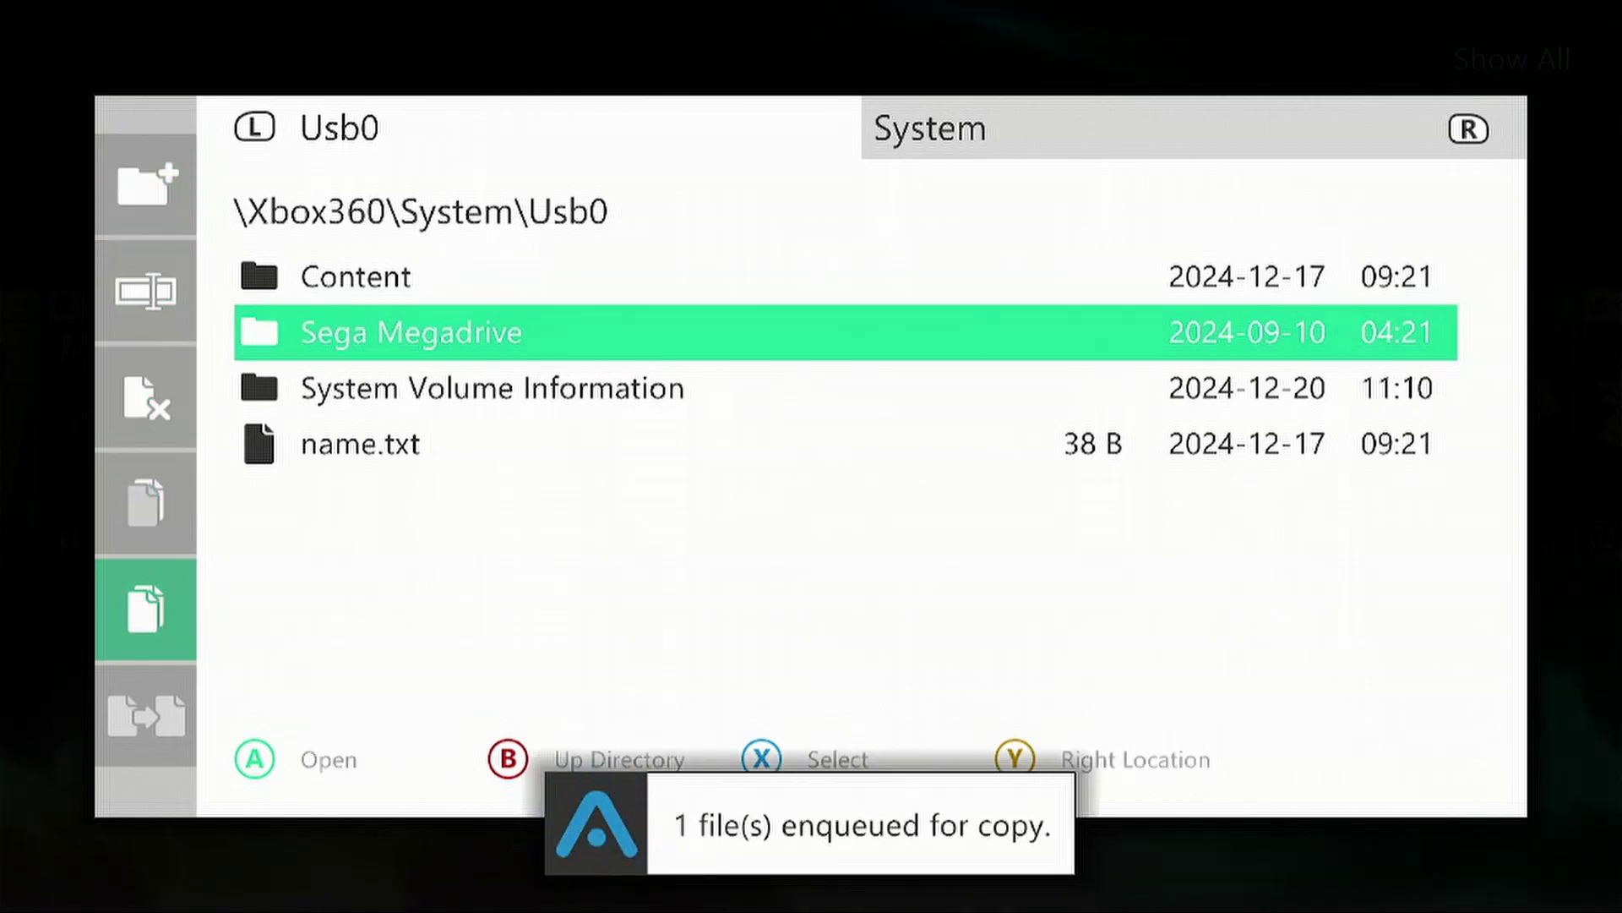
In the other pane, open Hdd1\Emulators\RetroArch\roms and choose Paste there
key(Tab)
key(Down)
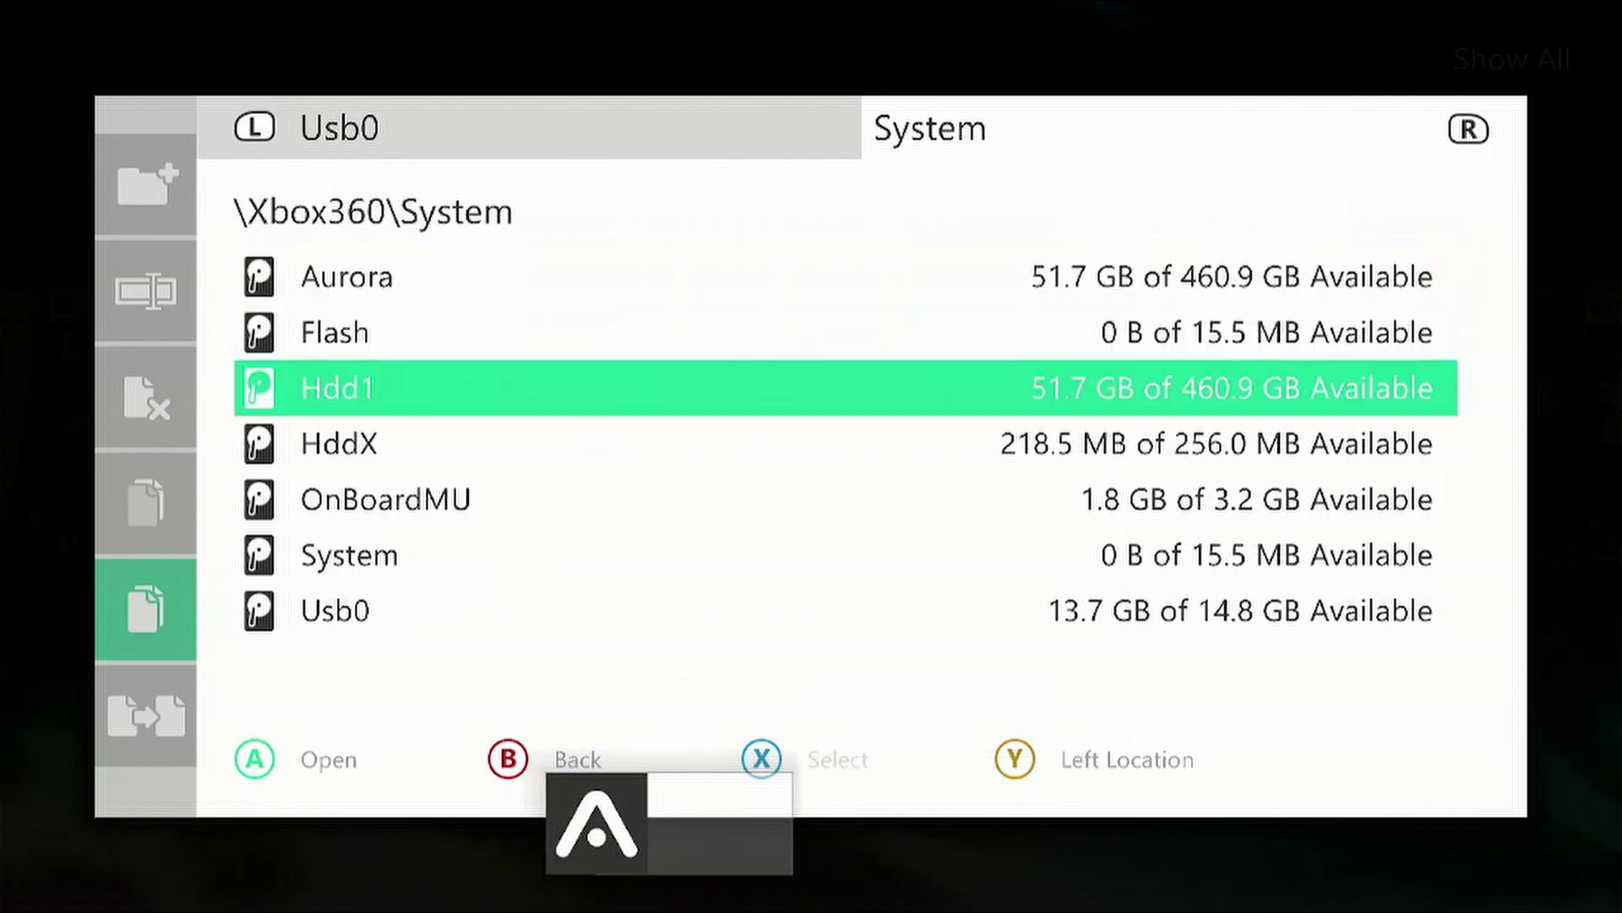
key(Down)
key(Return)
key(Down)
key(Down)
key(Down)
key(Down)
key(Down)
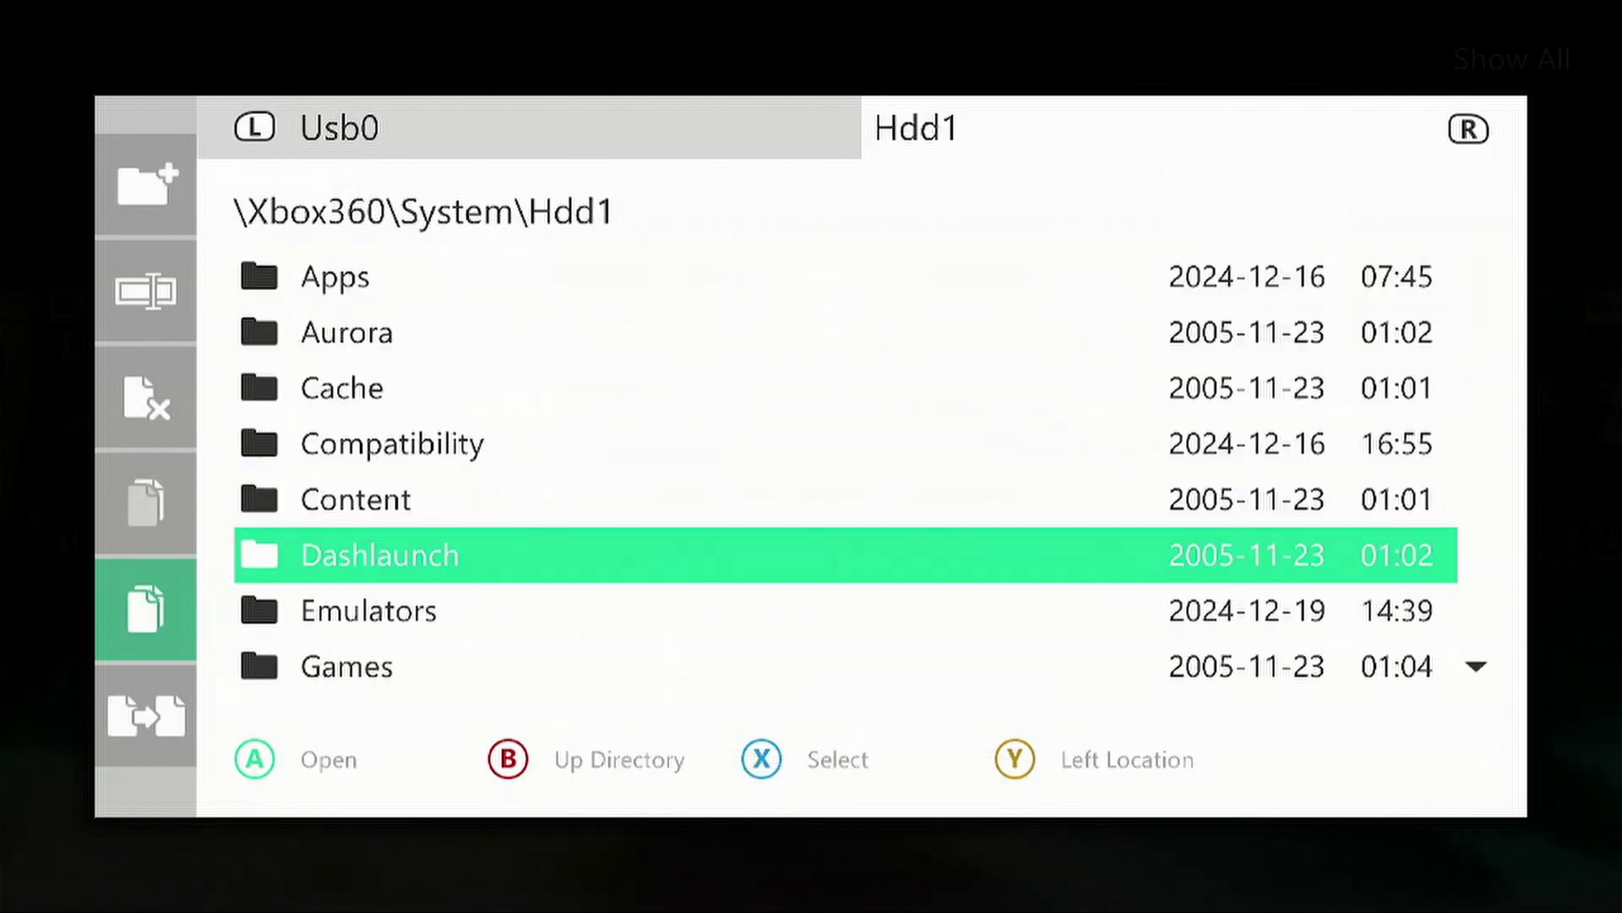
key(Down)
key(Return)
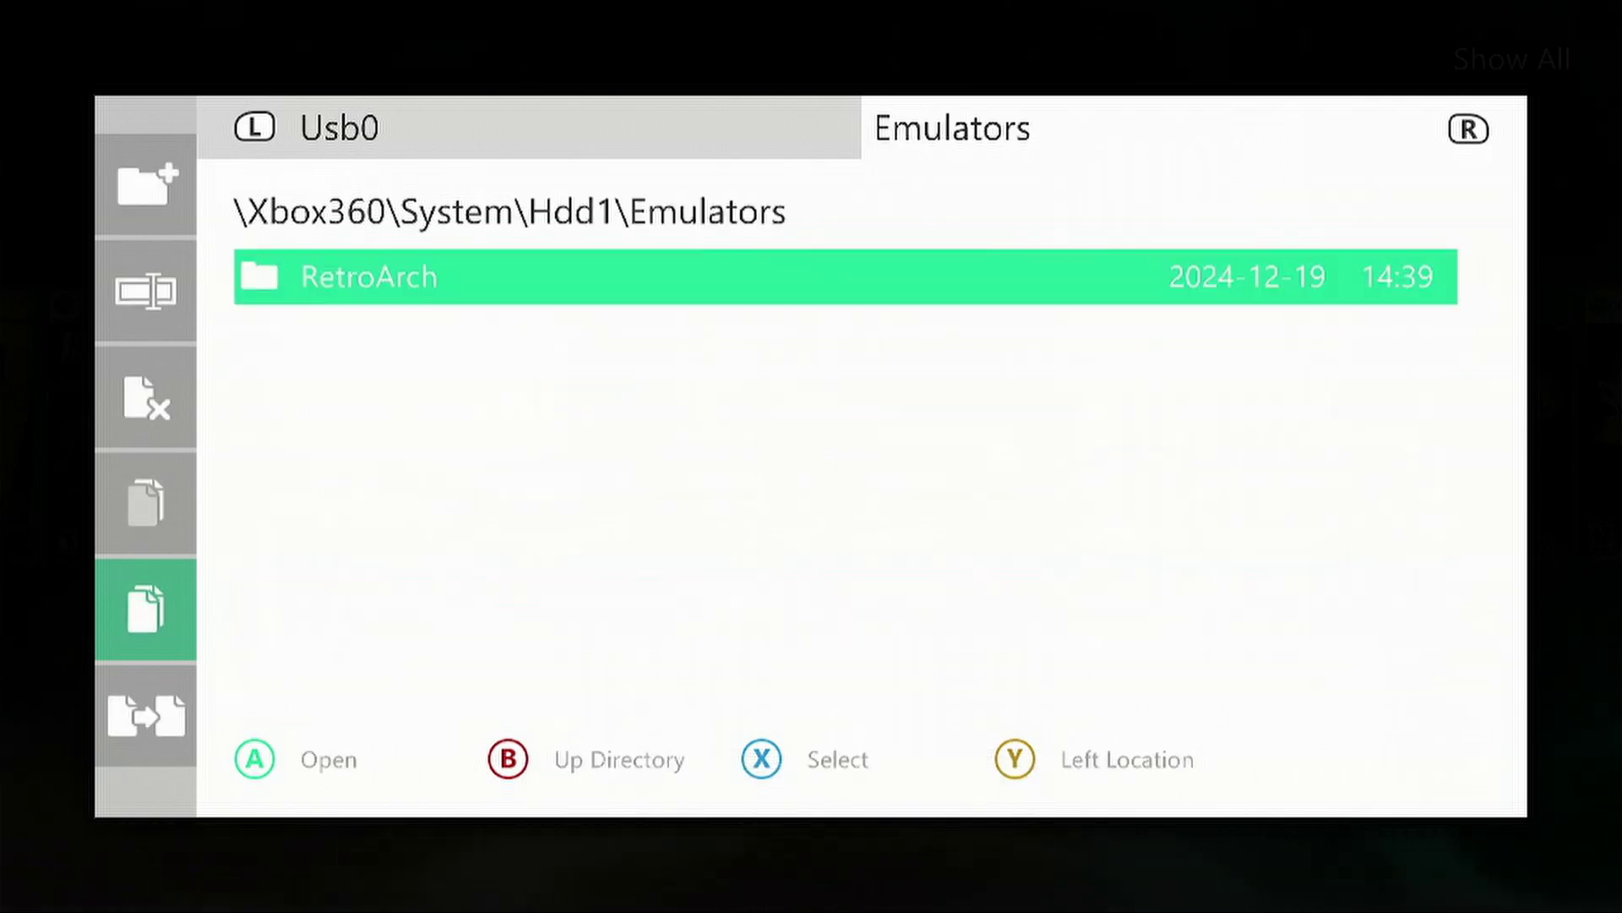
key(Return)
key(Down)
key(Down)
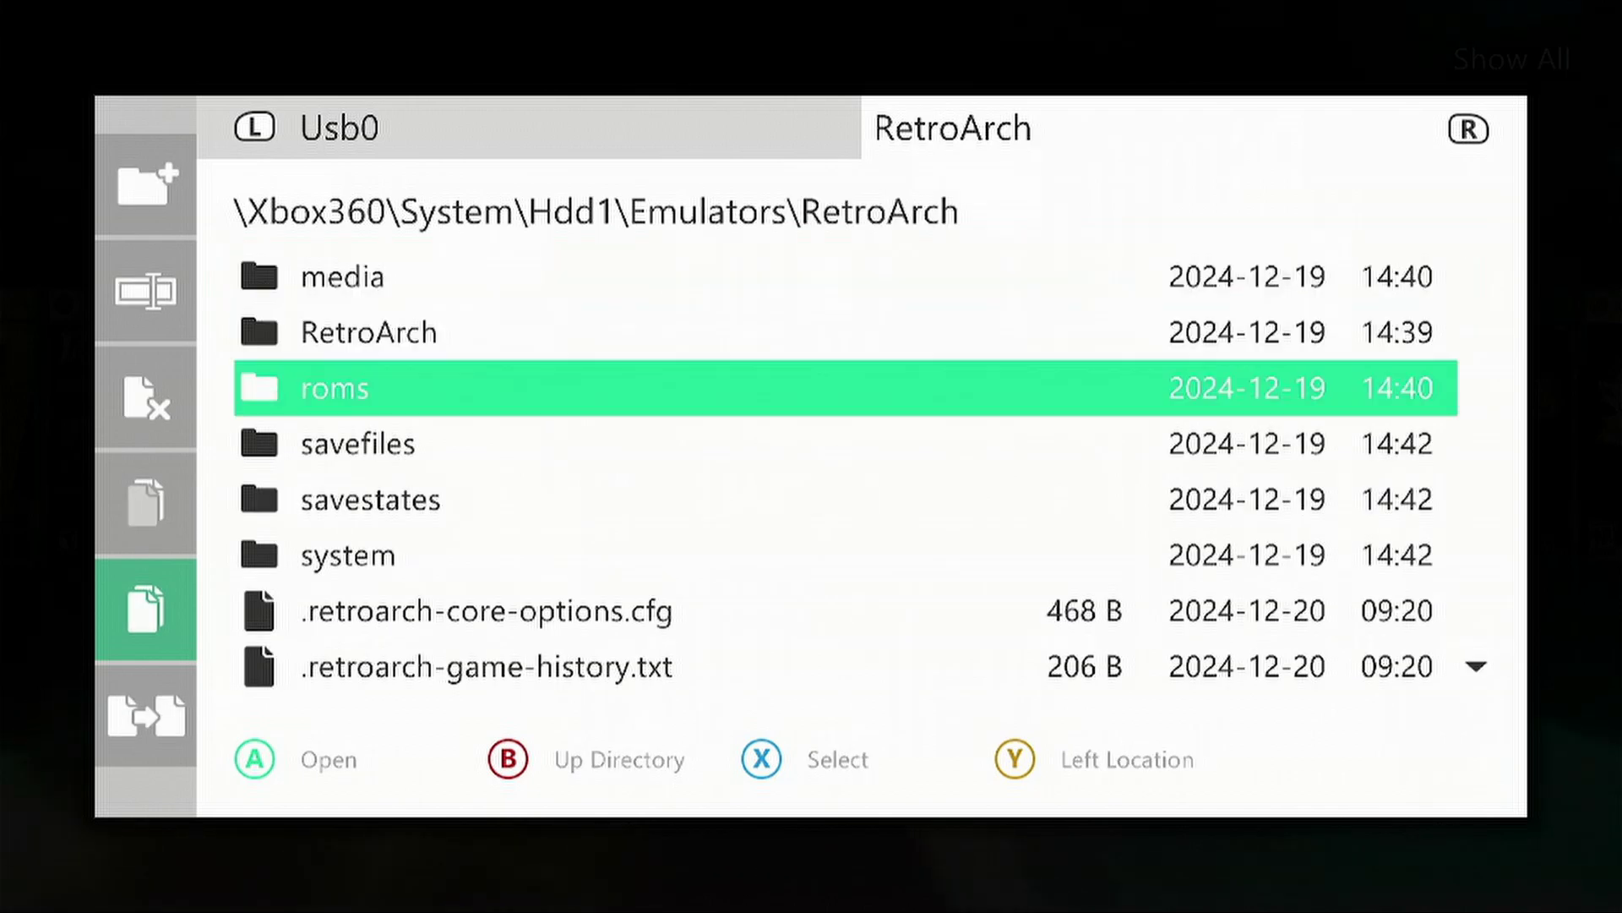
key(Return)
key(Left)
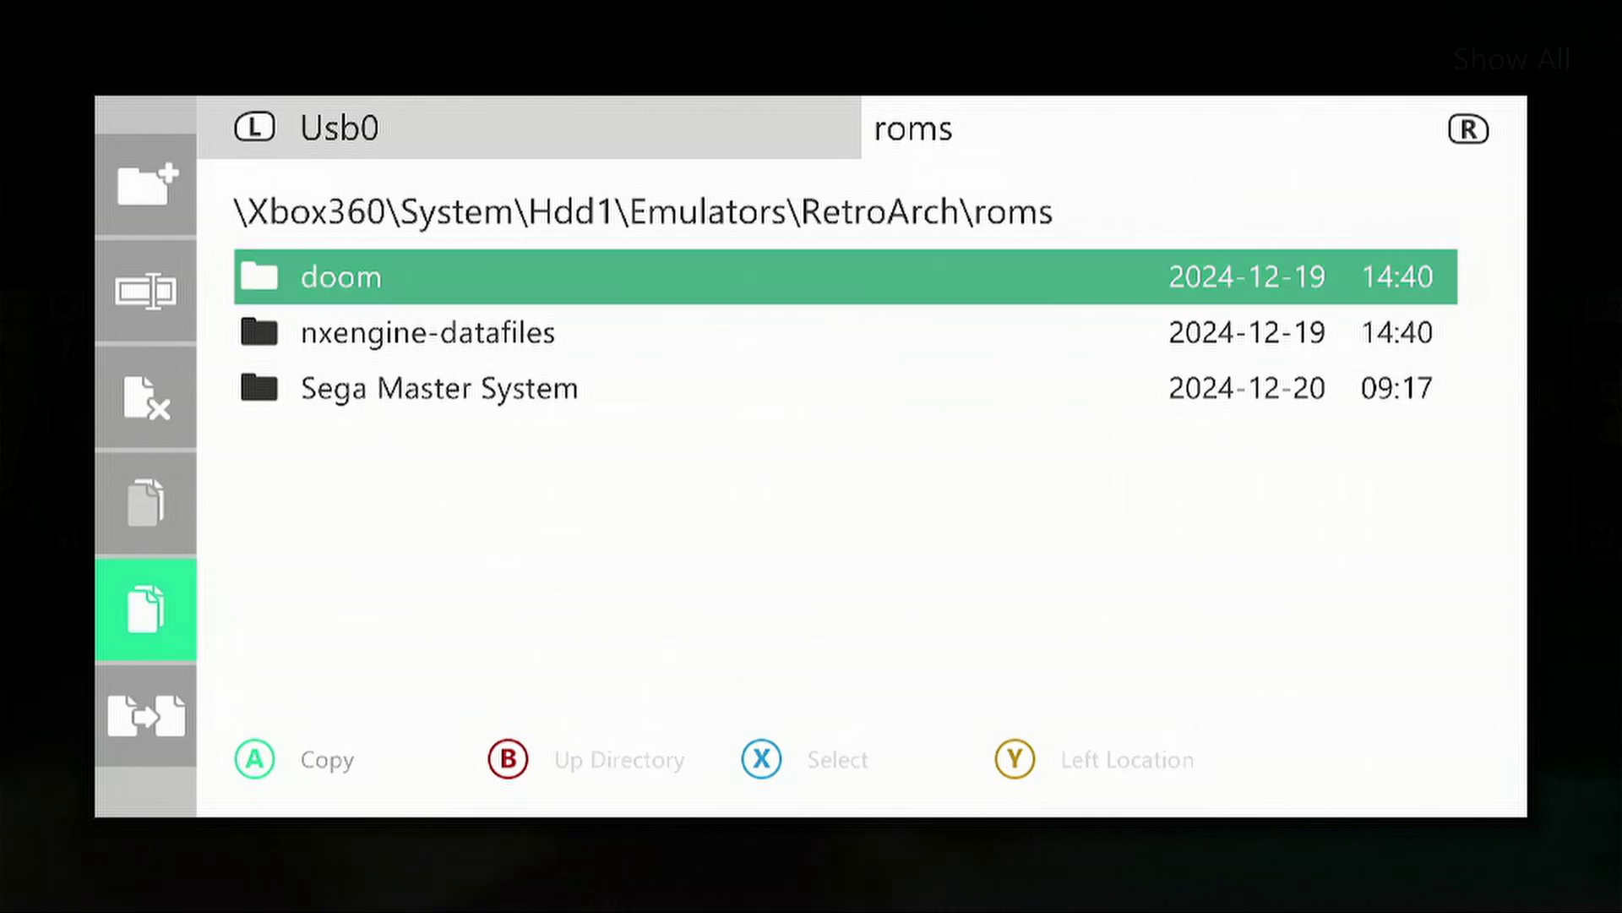
key(Down)
key(Return)
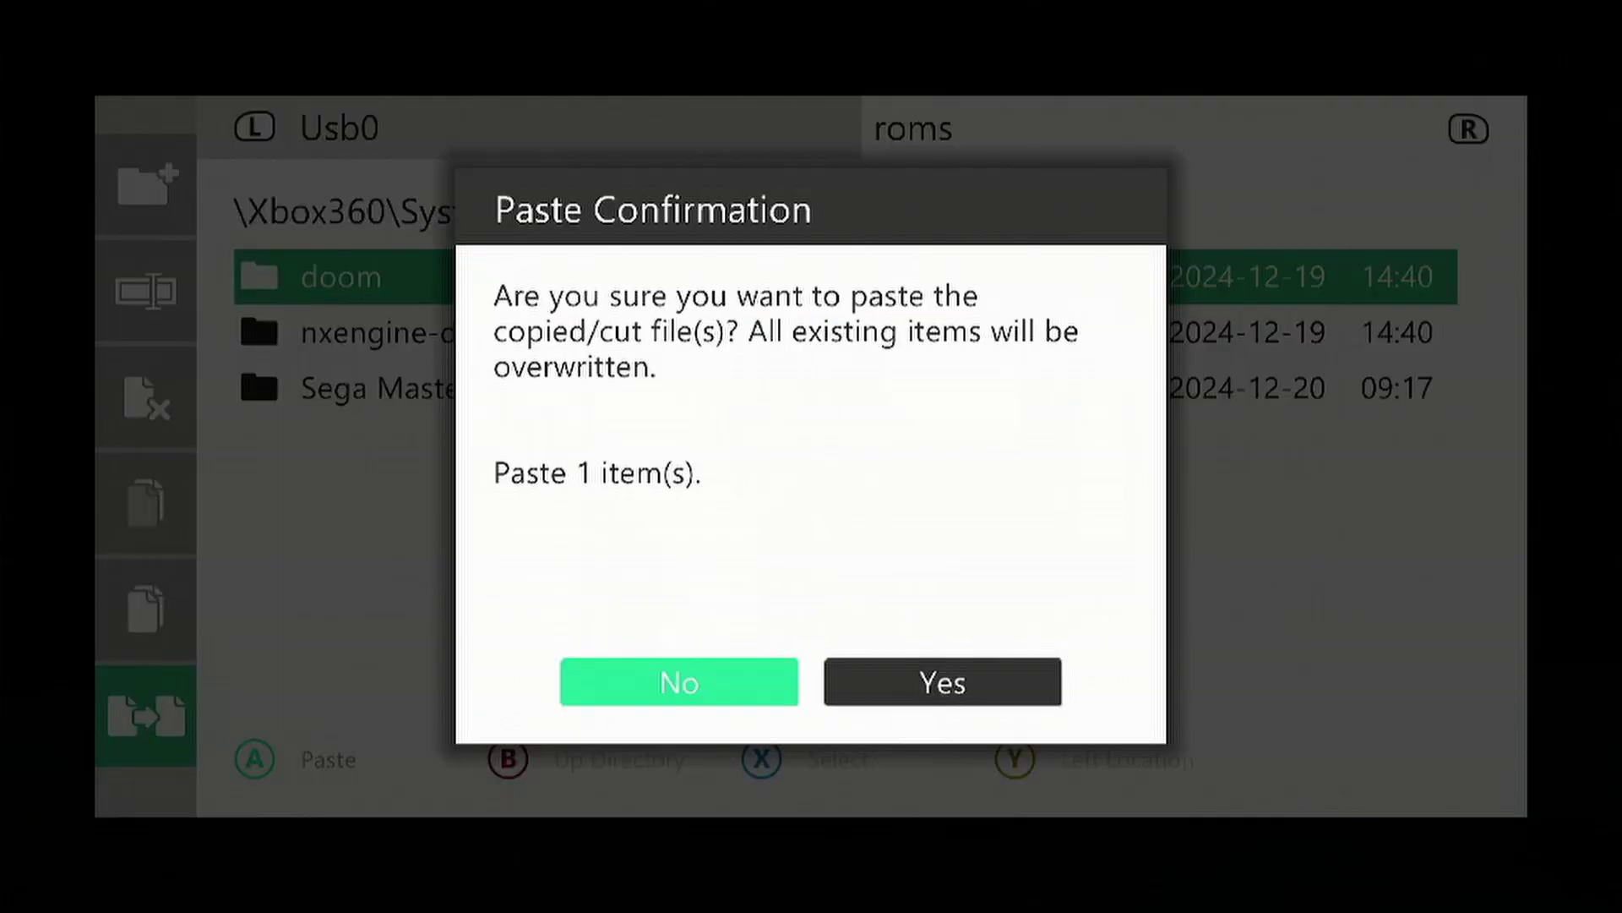
Confirm Yes to paste the Sega Megadrive folder into roms, then dismiss the Paste Error with OK
key(Right)
key(Return)
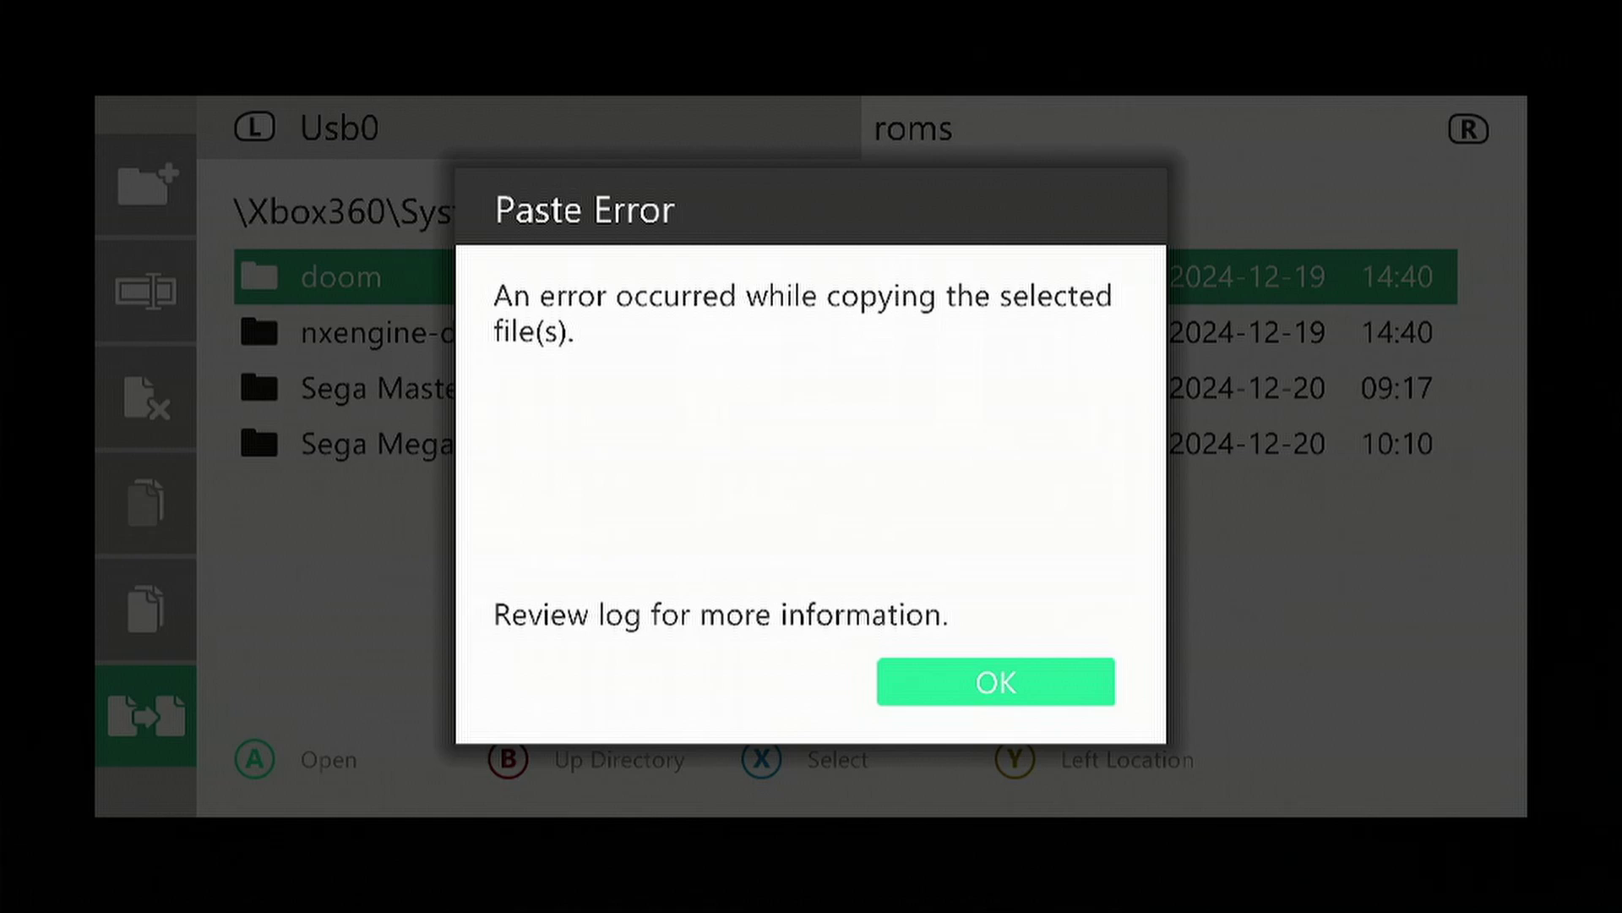
key(Return)
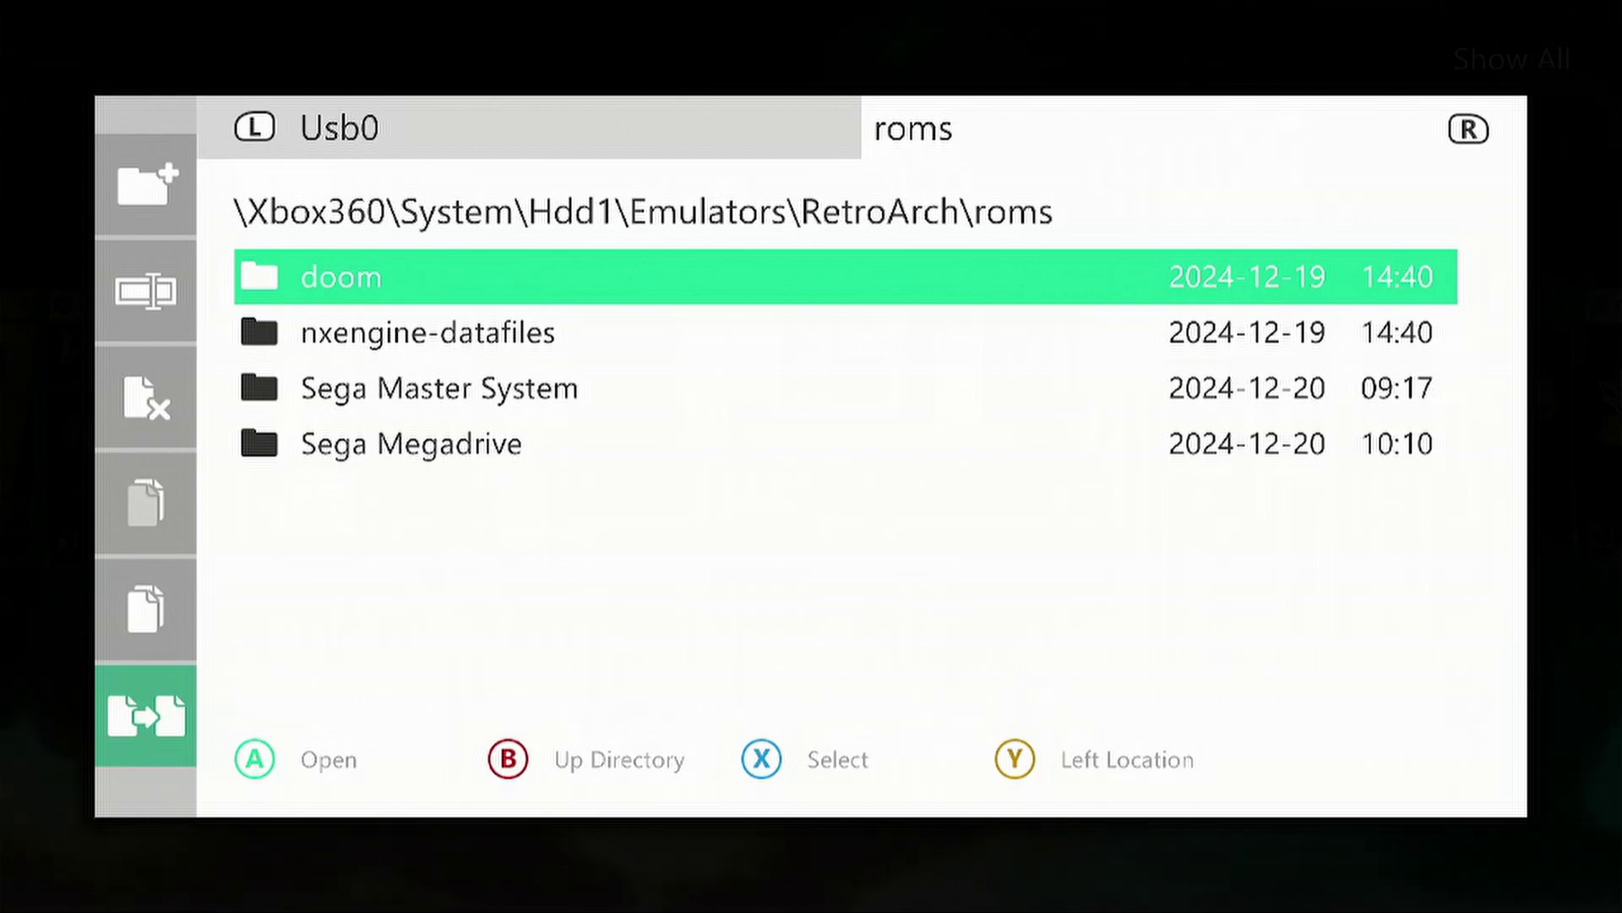
Back out of the roms folder and file manager to the game library, then launch RetroArch
key(BackSpace)
key(BackSpace)
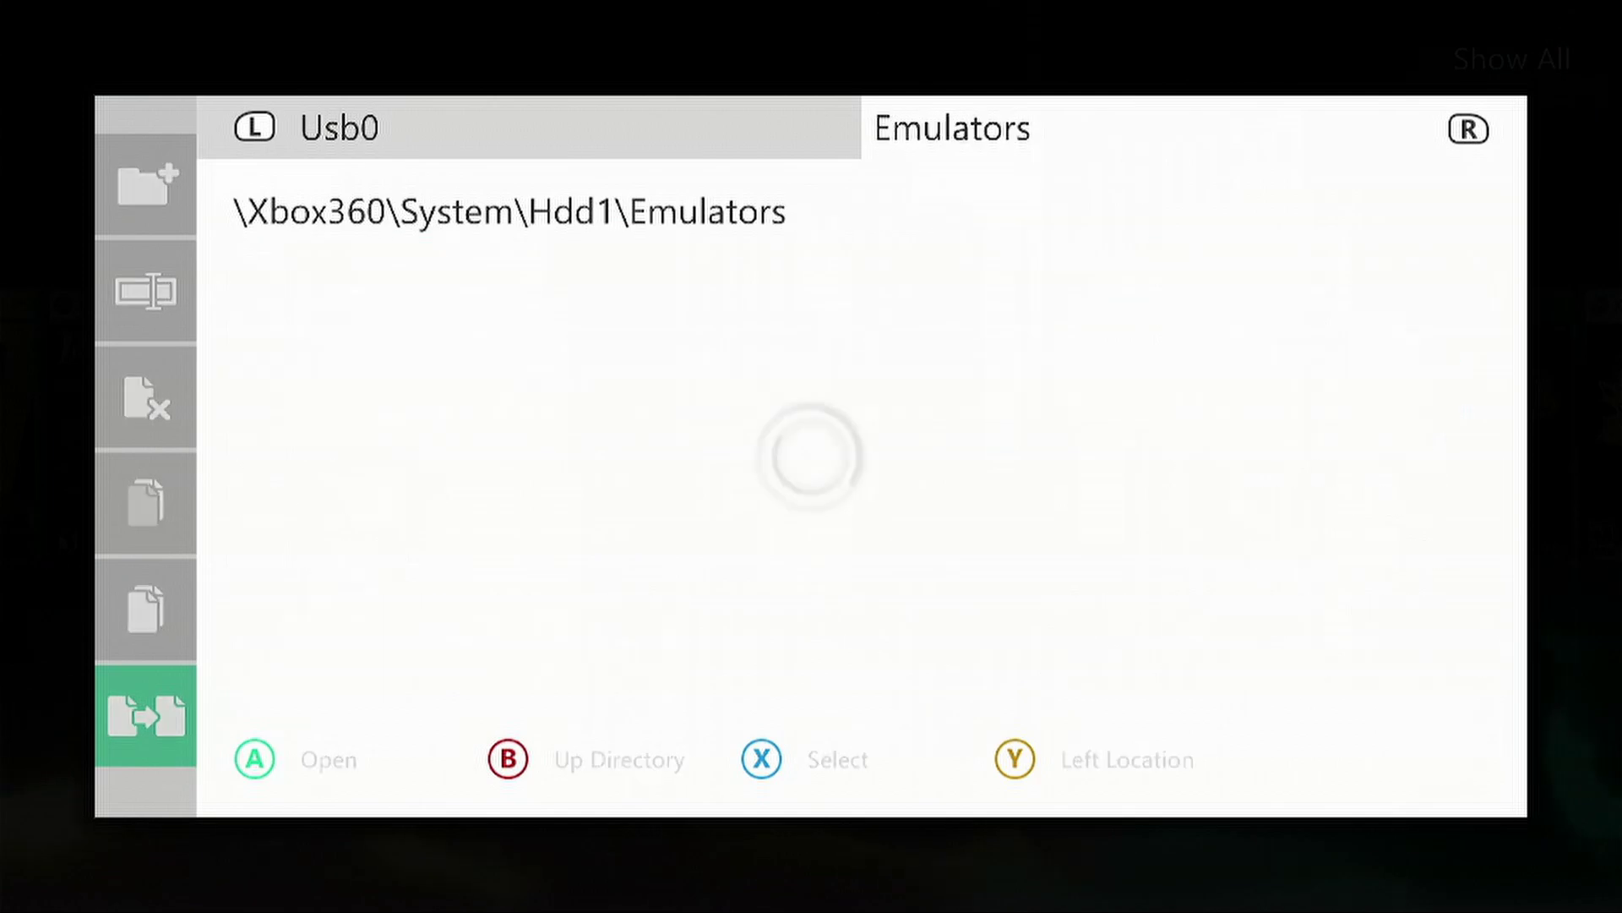
key(BackSpace)
key(BackSpace)
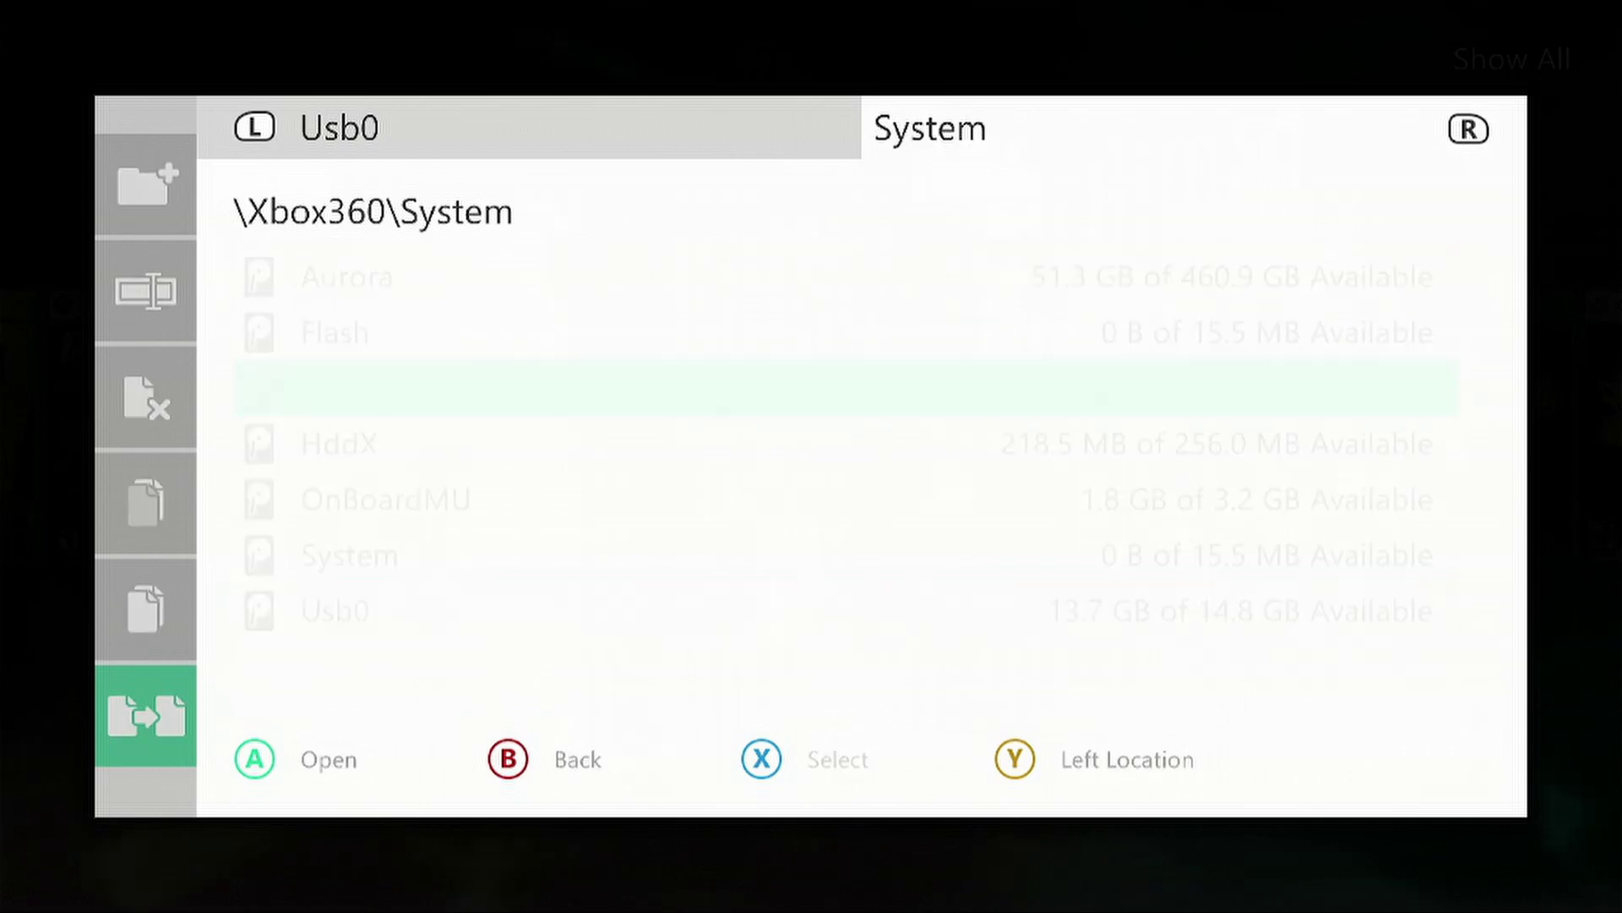
key(BackSpace)
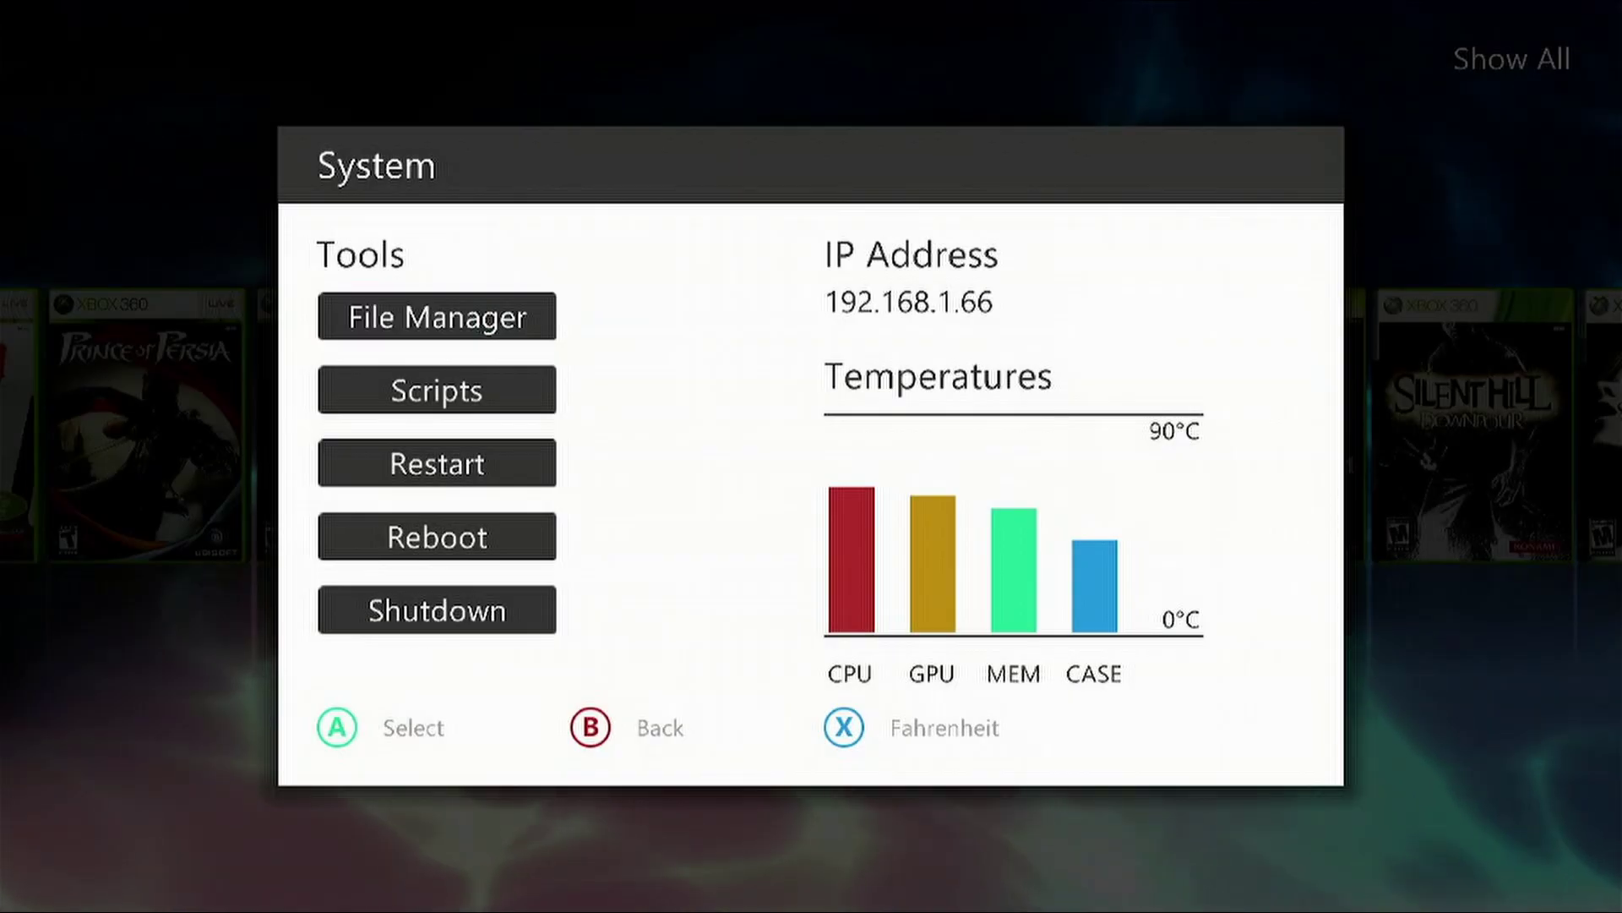
key(BackSpace)
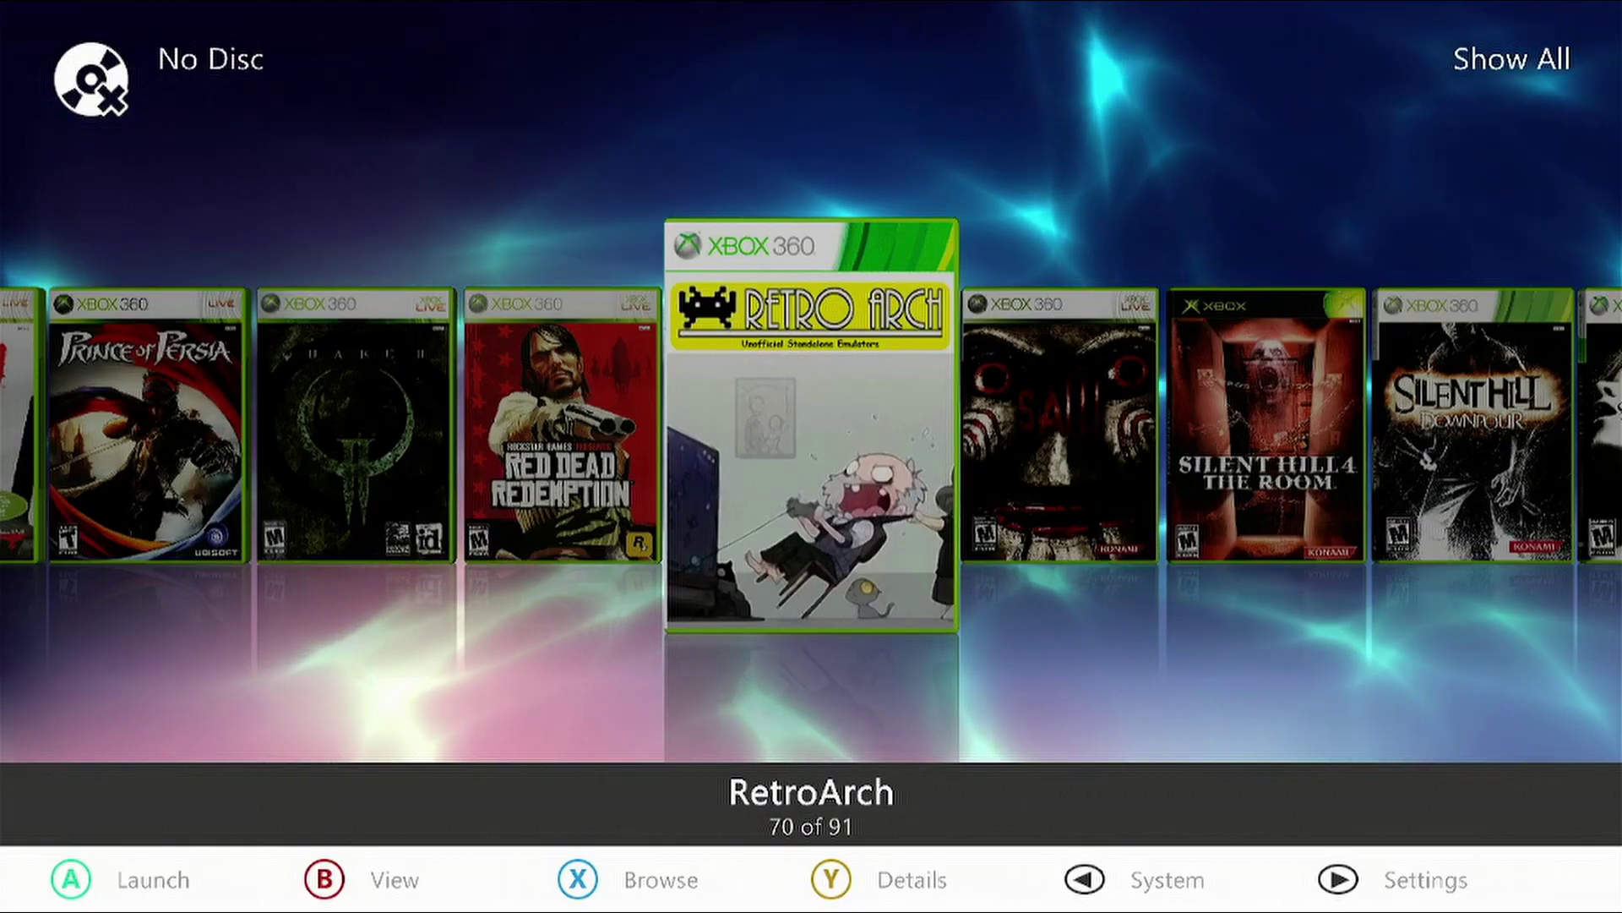
key(Return)
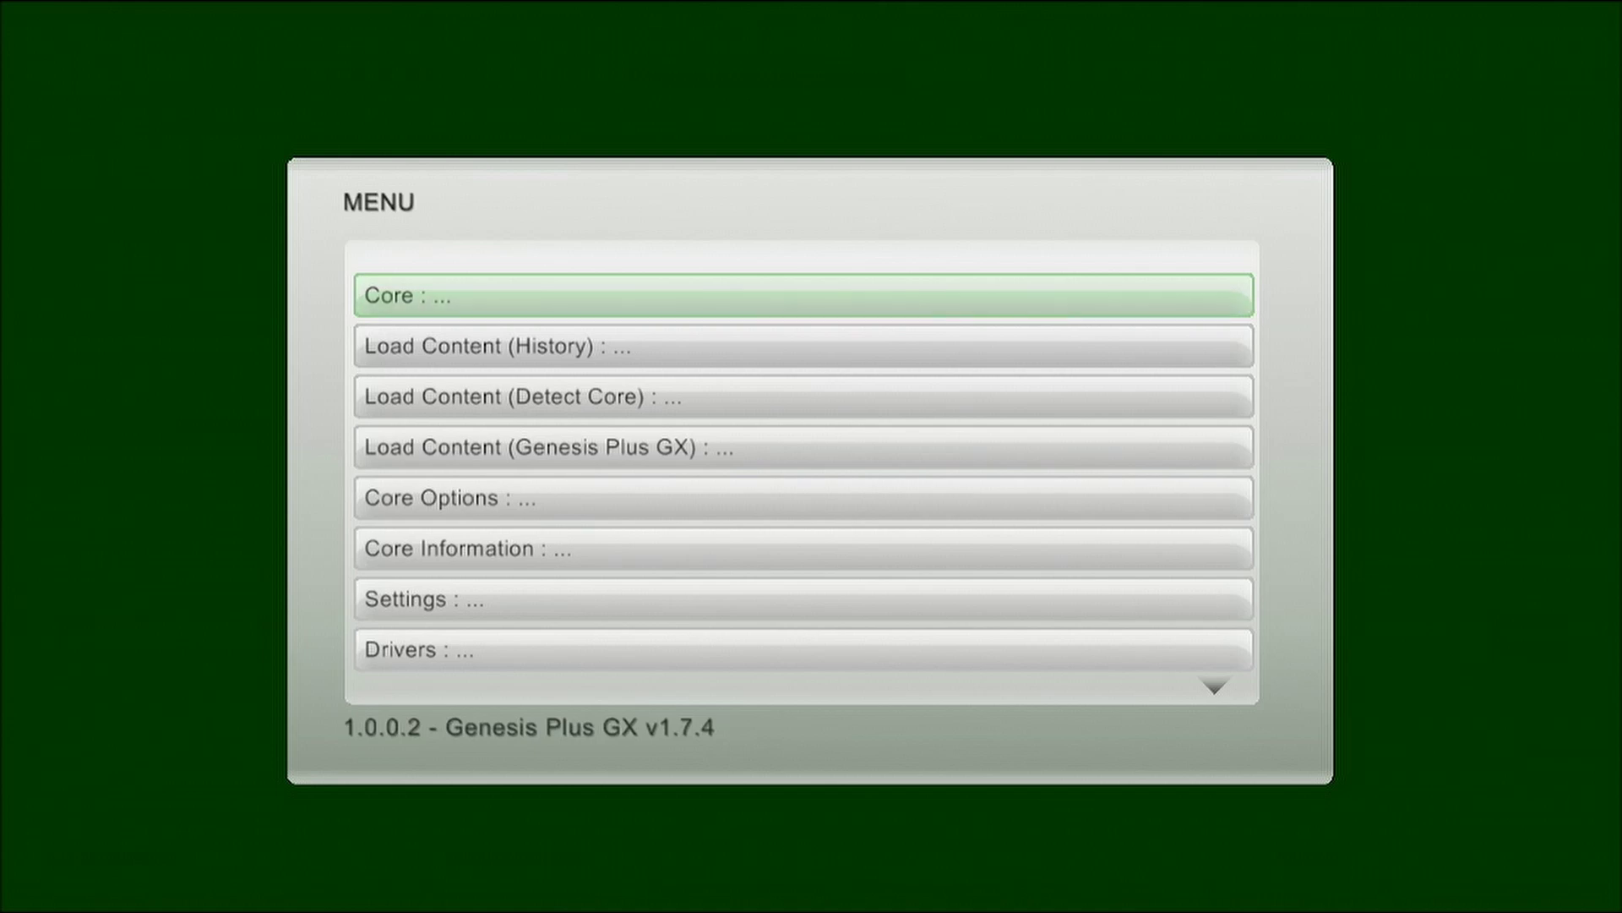
Load the Sega MS/GG/MD/CD (Genesis Plus GX) core from RetroArch's Core list
key(Down)
key(Down)
key(Down)
key(Up)
key(Up)
key(Up)
key(Return)
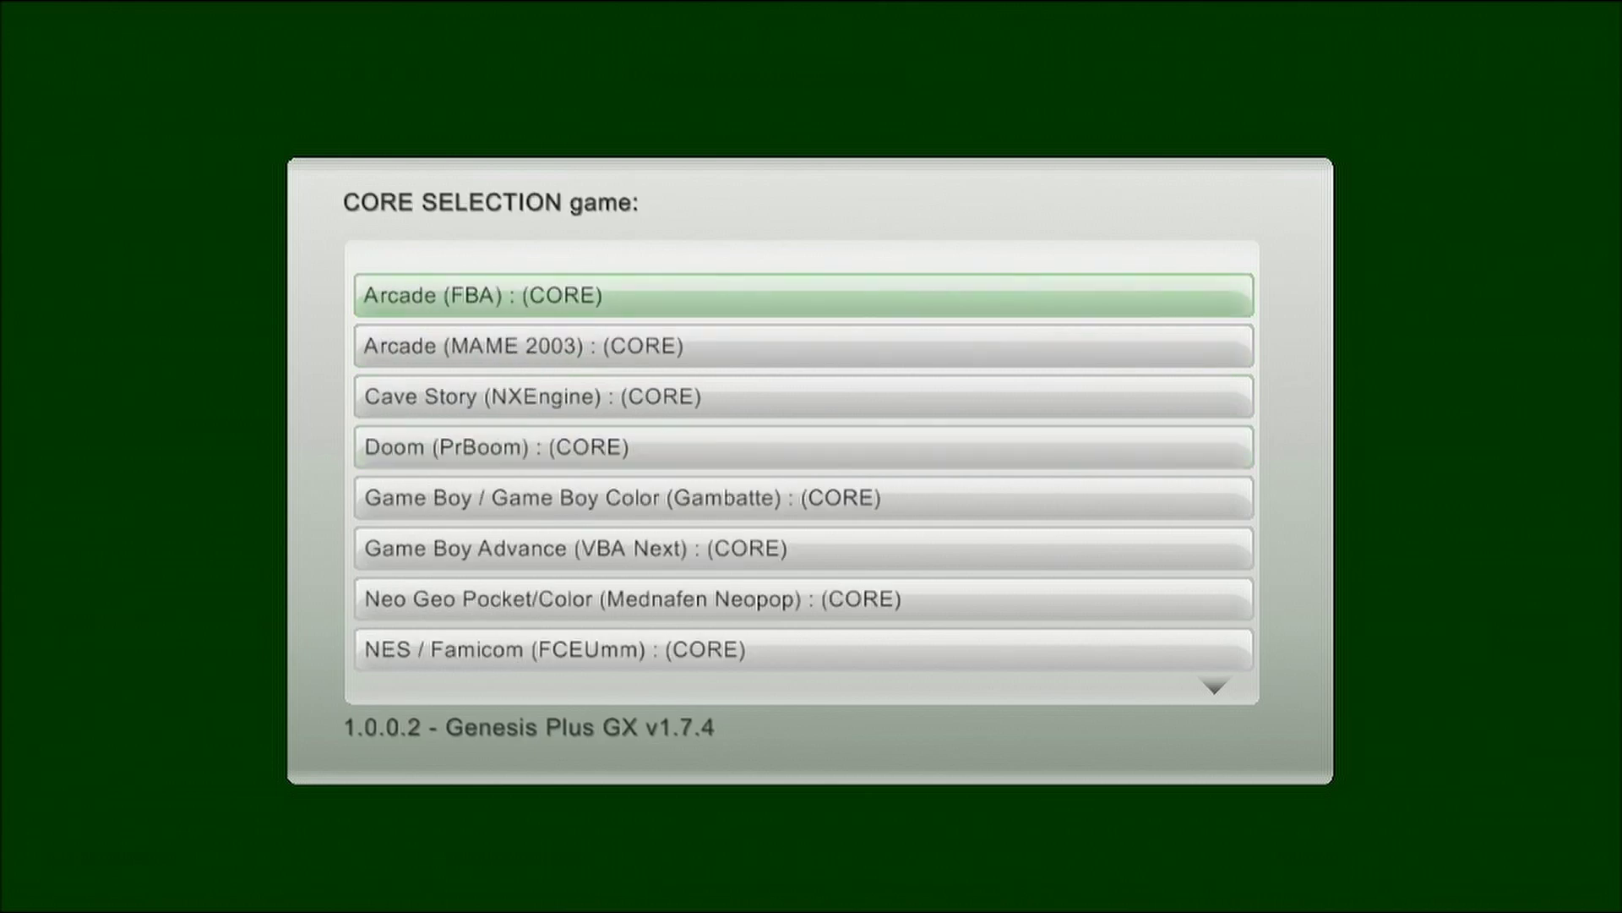
key(Down)
key(Down)
key(Down)
key(Down)
key(Down)
key(Down)
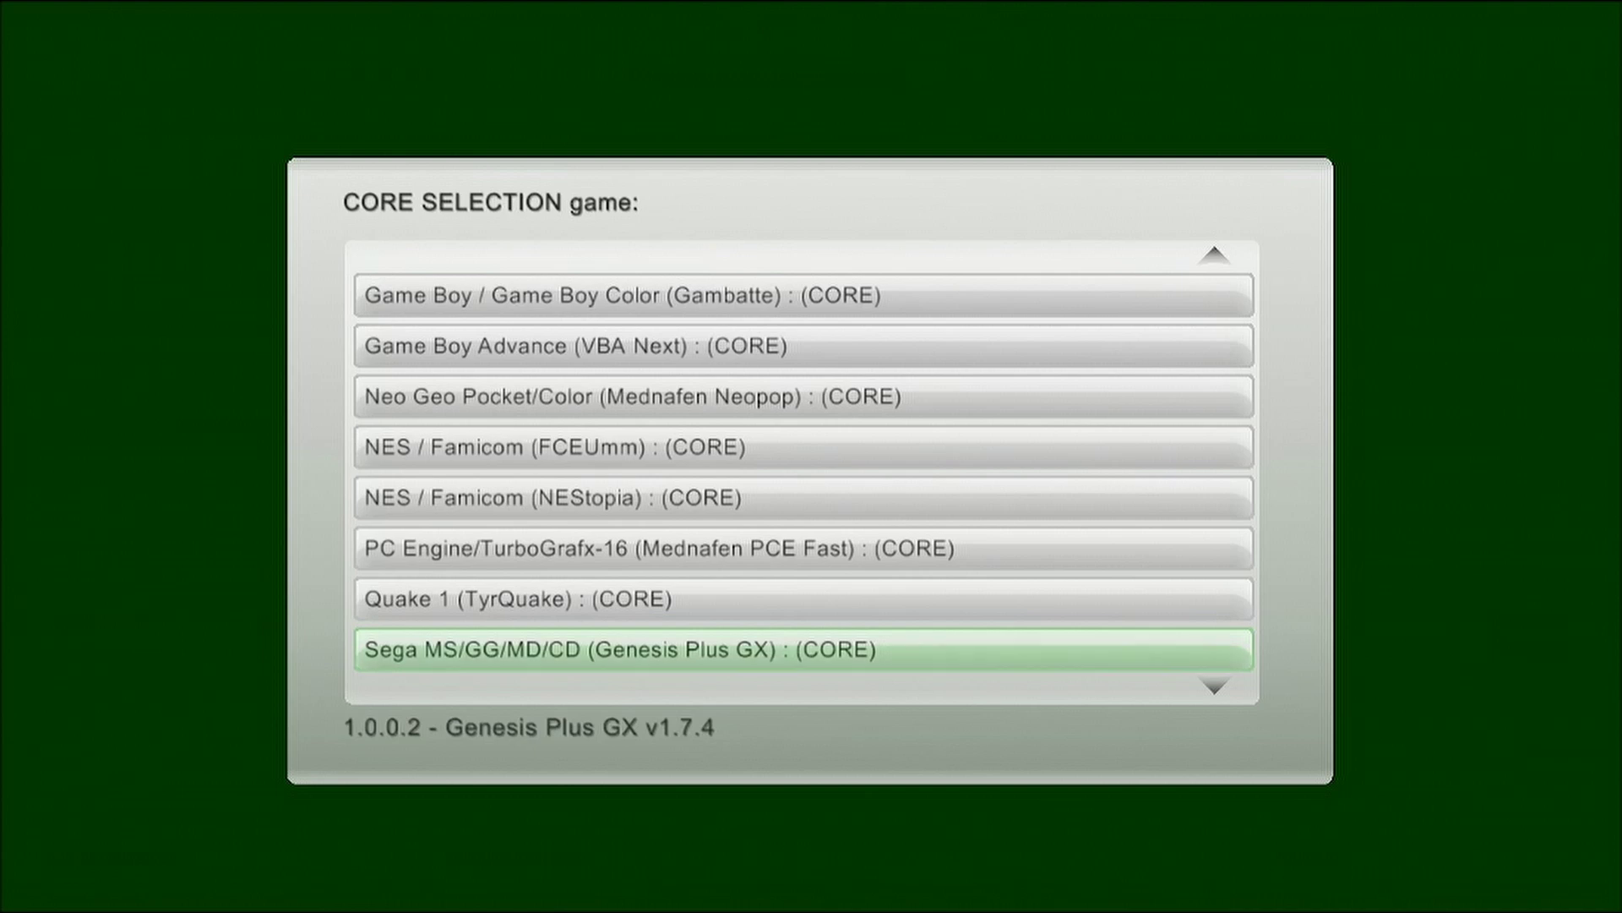
key(Return)
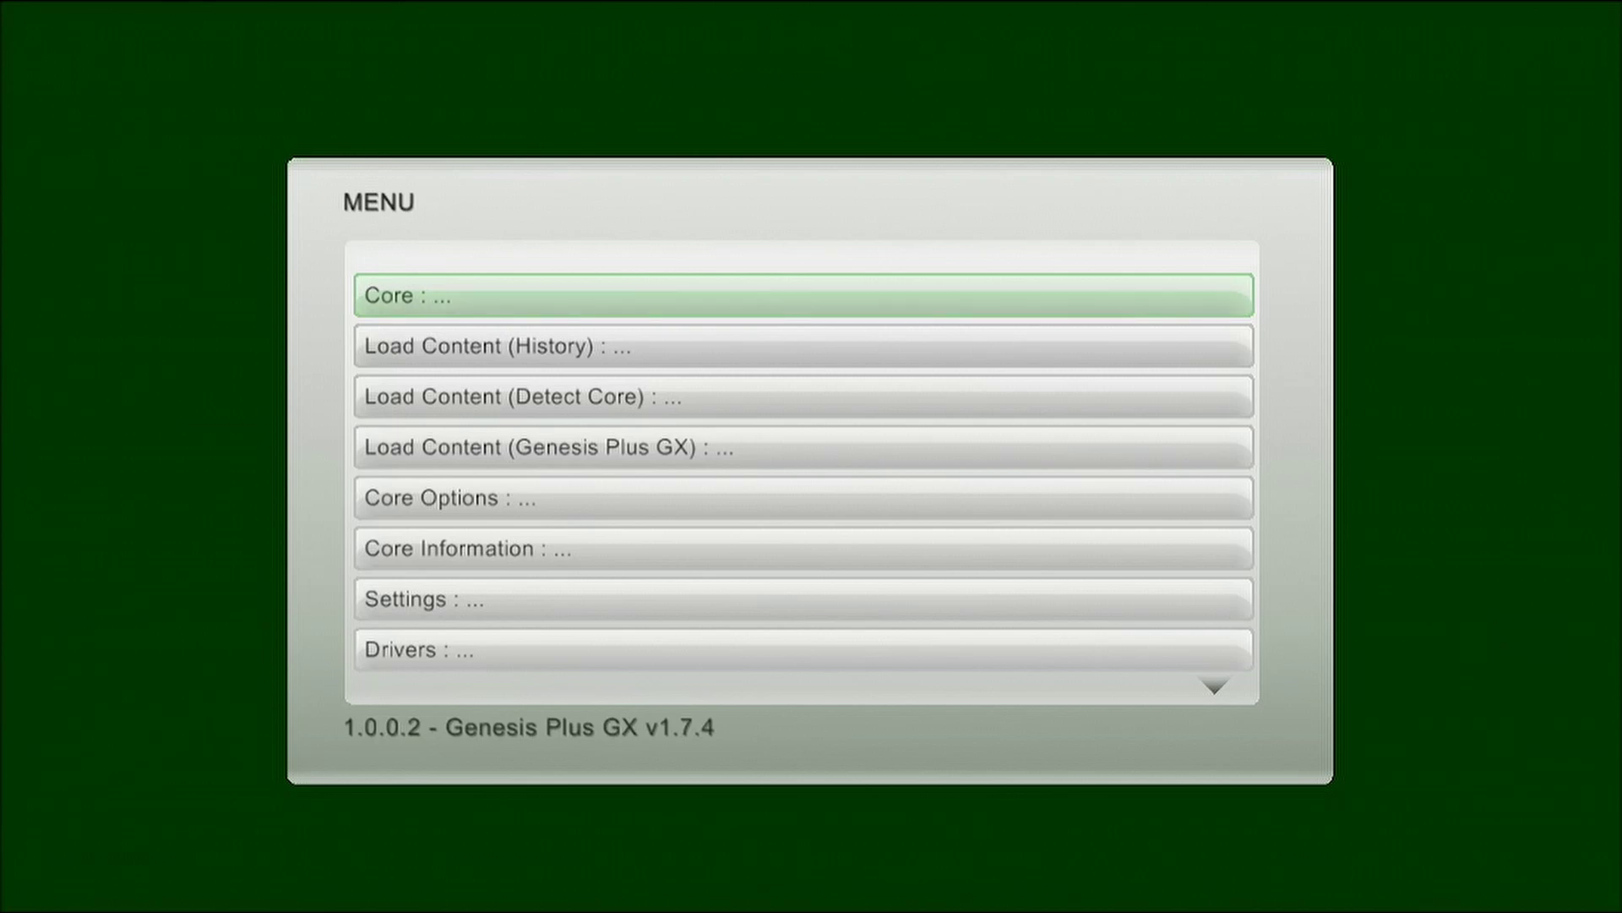
key(Down)
Under Load Content, browse to the game:\roms\Sega Megadrive folder
key(Return)
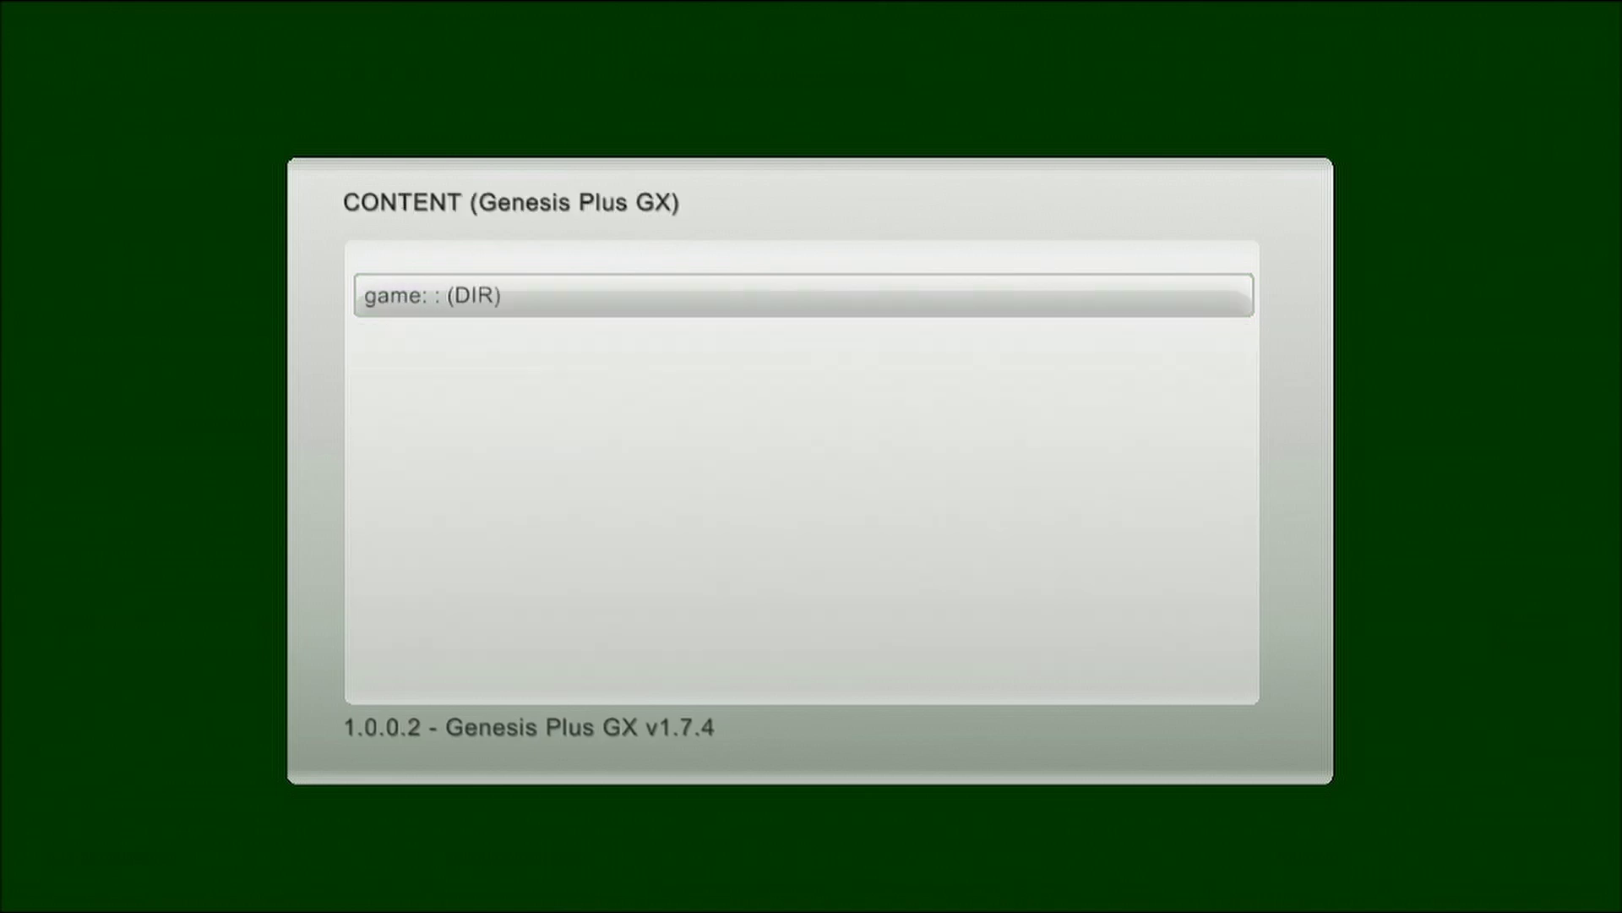
key(Return)
key(Down)
key(Down)
key(Return)
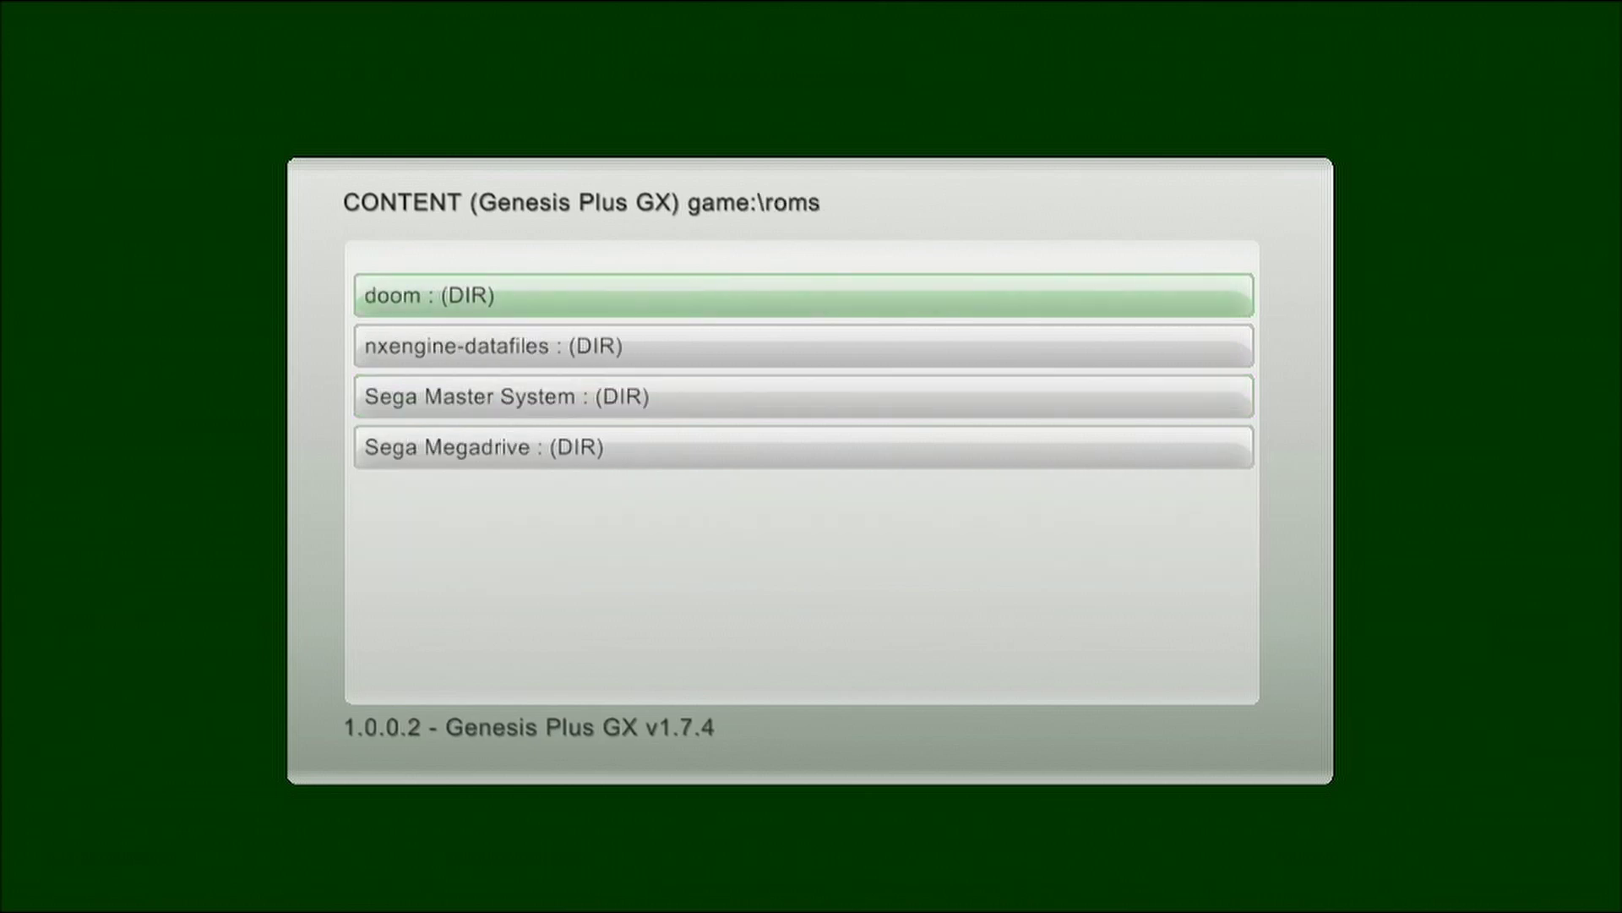
key(Down)
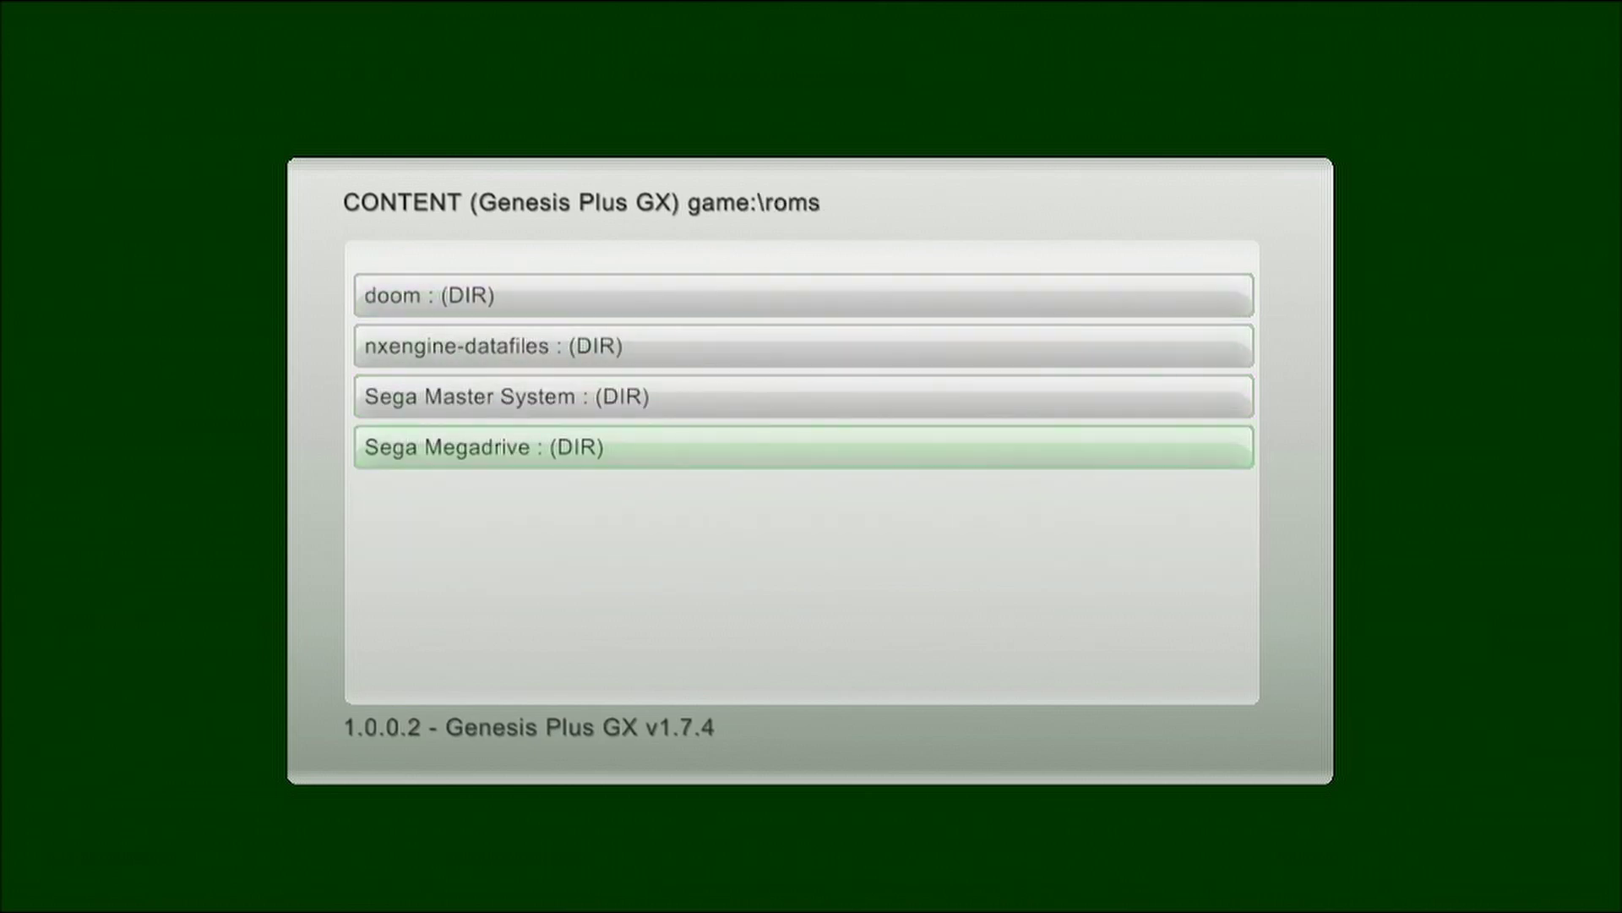
key(Return)
Find Streets of Rage 2 (USA).zip in the ROM list and launch it
key(Page_Down)
key(Page_Down)
key(Page_Down)
key(Page_Down)
key(Page_Down)
key(Page_Down)
key(Page_Down)
key(Page_Down)
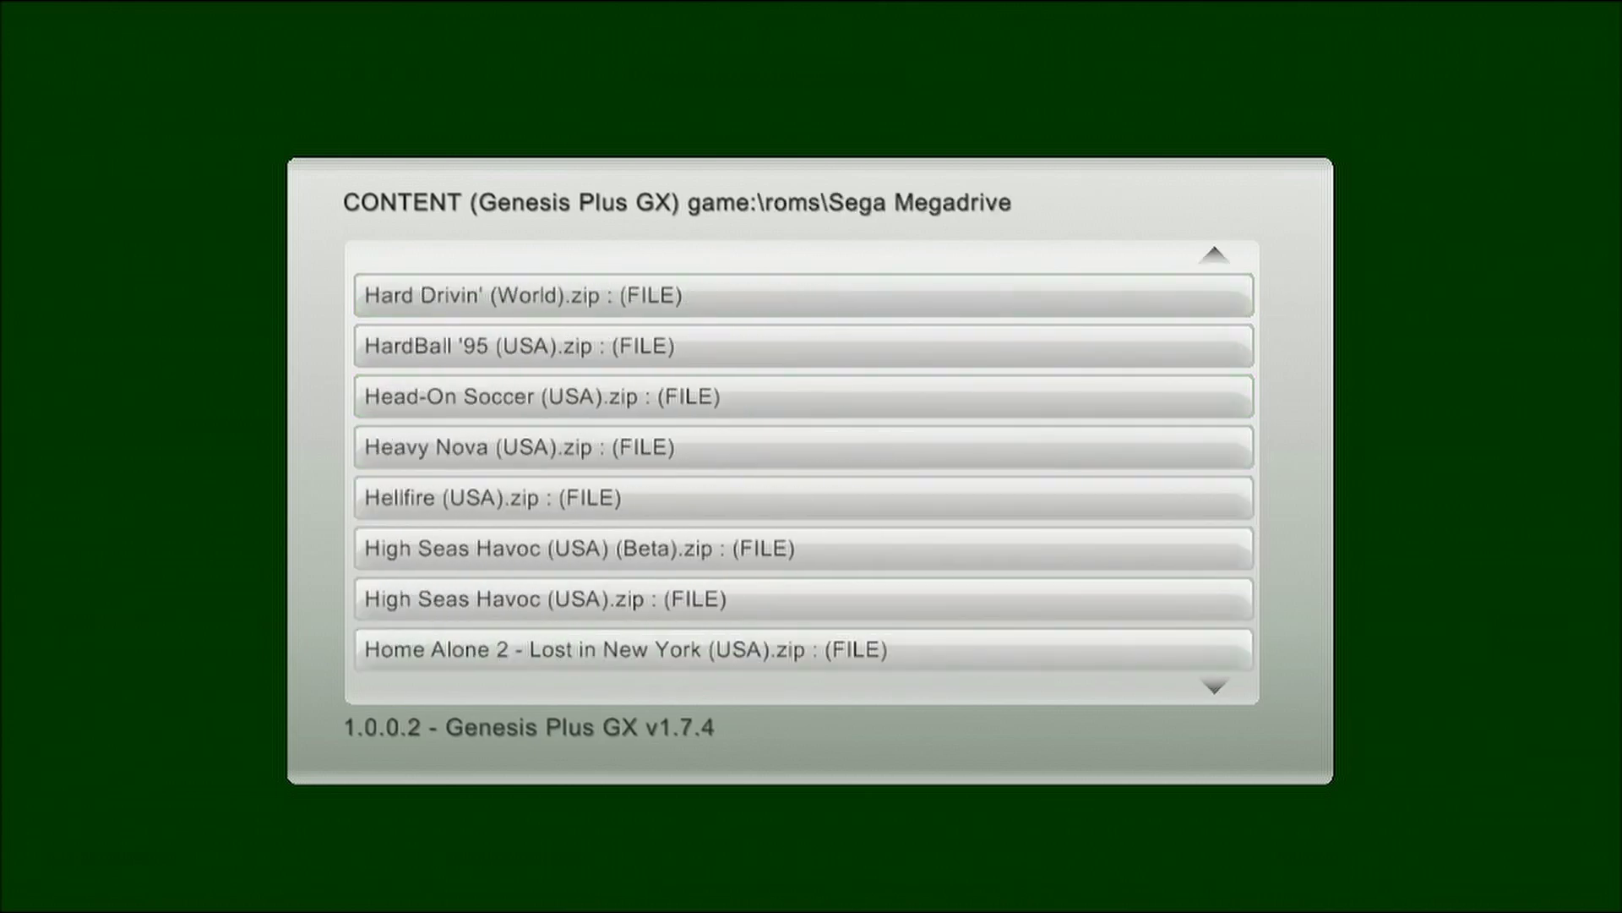
key(Page_Down)
key(Page_Down)
key(Page_Down)
key(Page_Down)
key(Page_Down)
key(Page_Down)
key(Page_Down)
key(Page_Down)
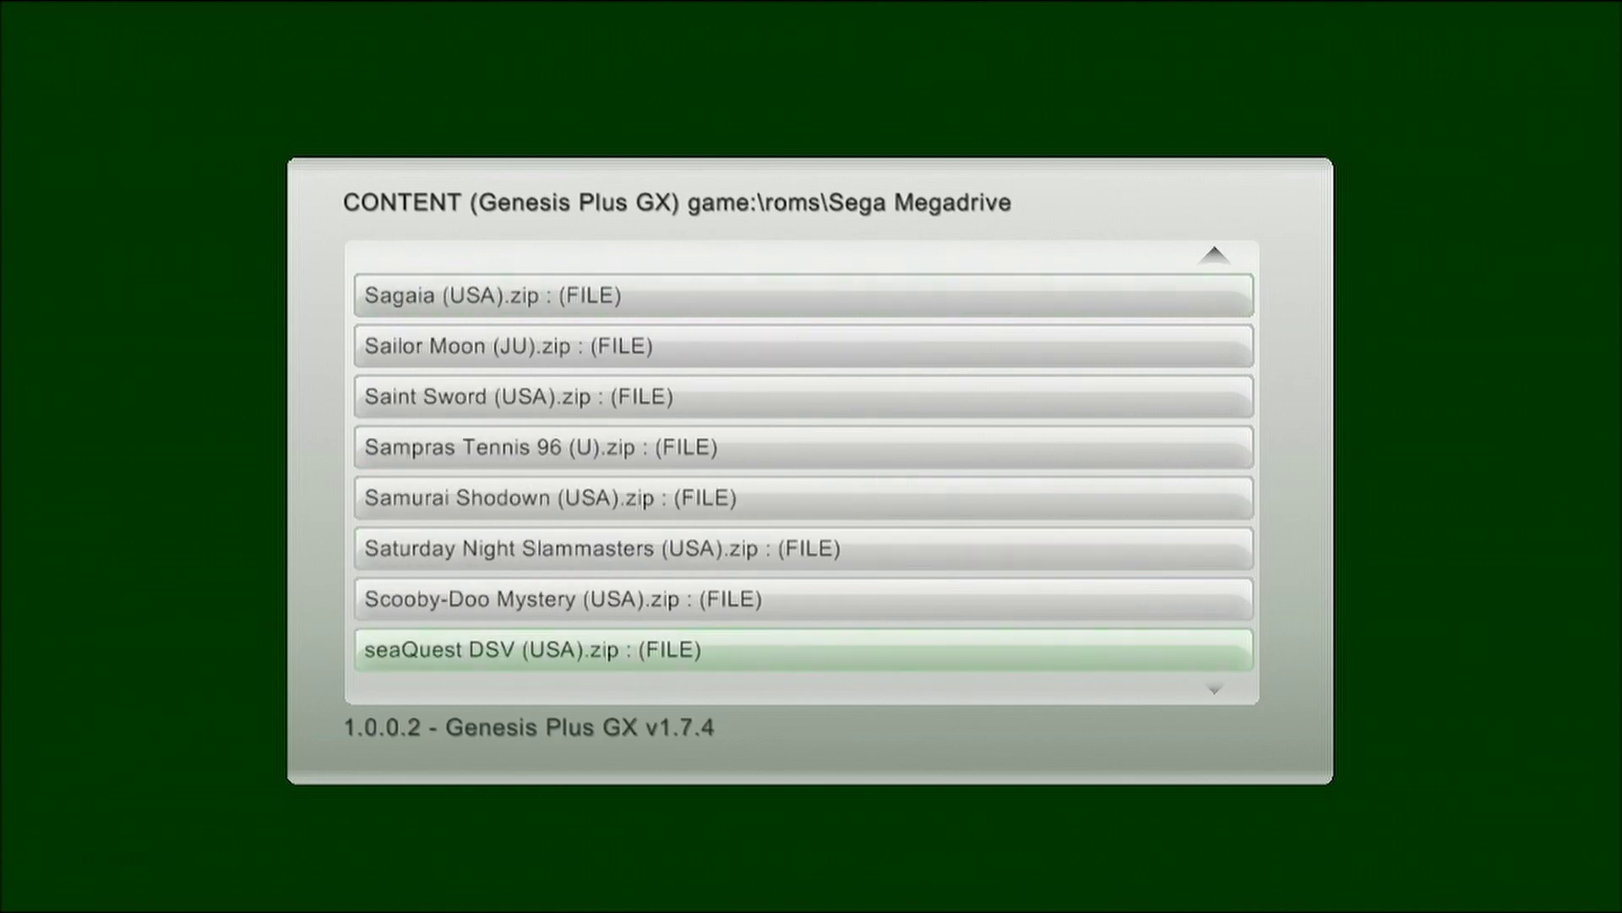
key(Page_Down)
key(Page_Down)
key(Page_Down)
key(Page_Down)
key(Page_Up)
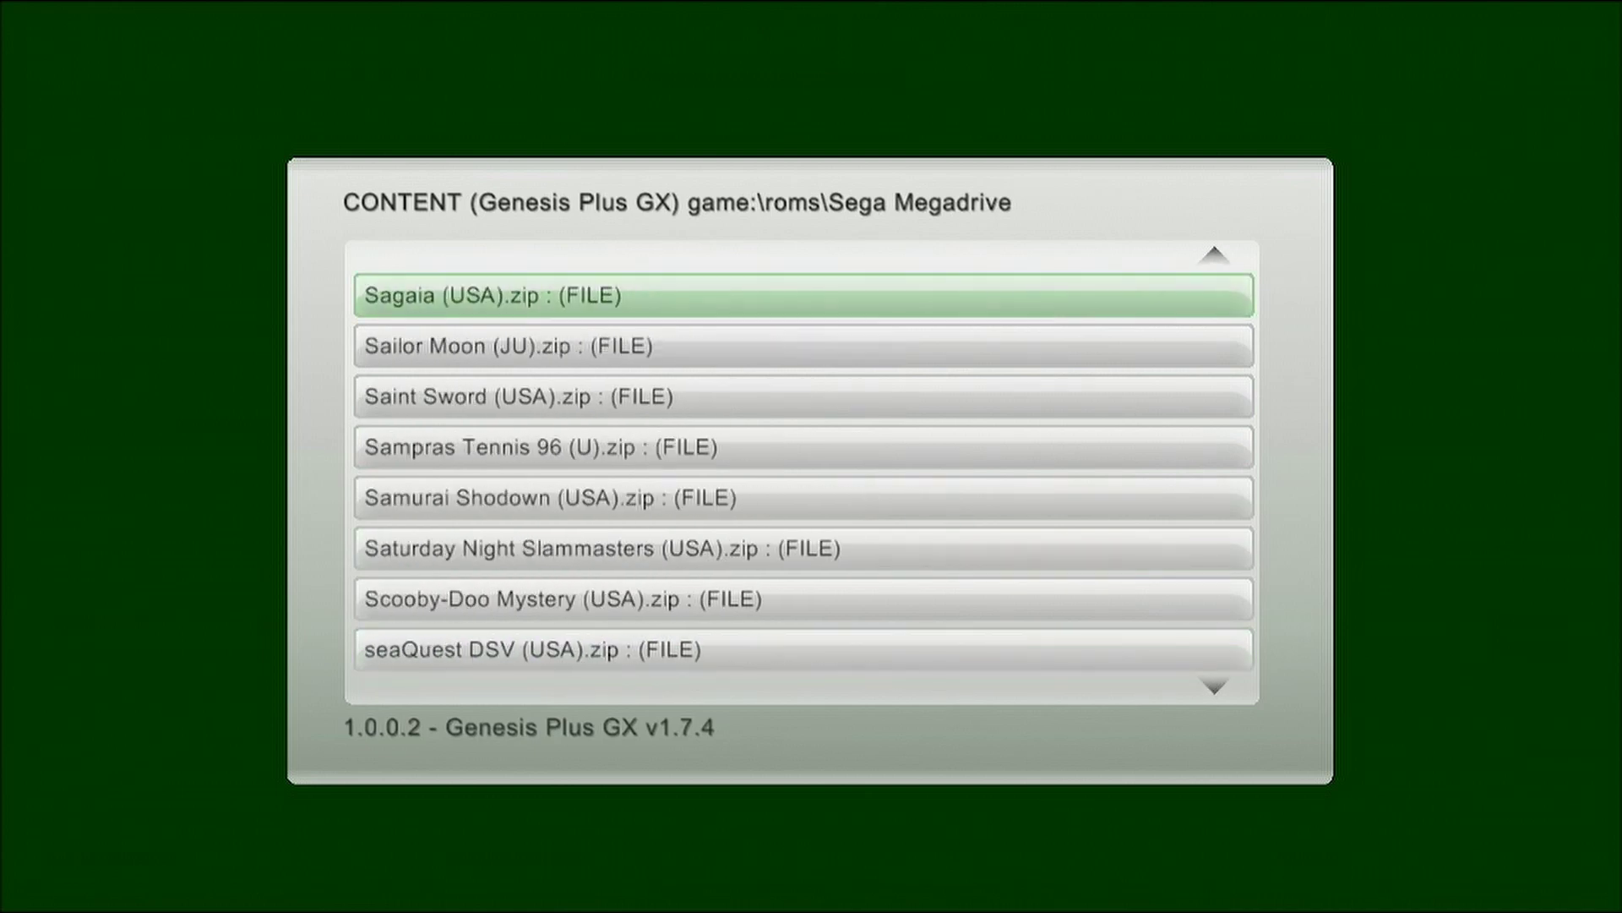
key(Page_Down)
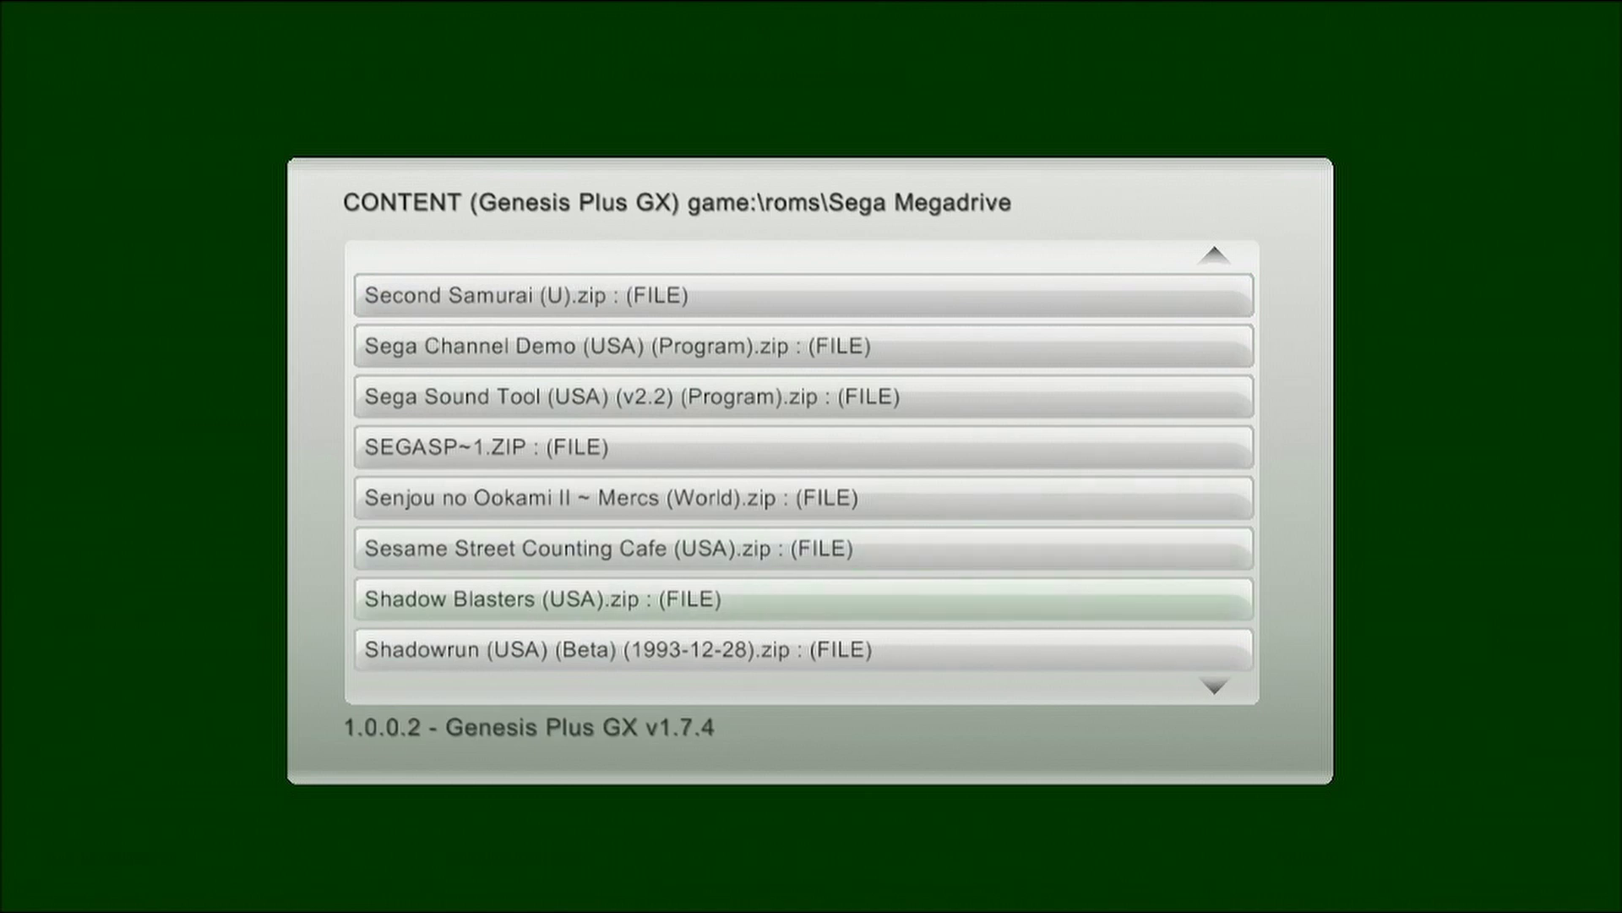
key(Down)
key(Down)
key(Down)
key(Down)
key(Down)
key(Down)
key(Down)
key(Down)
key(Down)
key(Down)
key(Down)
key(Down)
key(Down)
key(Down)
key(Down)
key(Down)
key(Down)
key(Down)
key(Down)
key(Down)
key(Down)
key(Down)
key(Down)
key(Down)
key(Down)
key(Down)
key(Down)
key(Down)
key(Down)
key(Down)
key(Down)
key(Down)
key(Down)
key(Down)
key(Down)
key(Down)
key(Down)
key(Up)
key(Up)
key(Up)
key(Up)
key(Up)
key(Up)
key(Up)
key(Up)
key(Up)
key(Up)
key(Up)
key(Up)
key(Up)
key(Up)
key(Up)
key(Up)
key(Up)
key(Up)
key(Up)
key(Up)
key(Up)
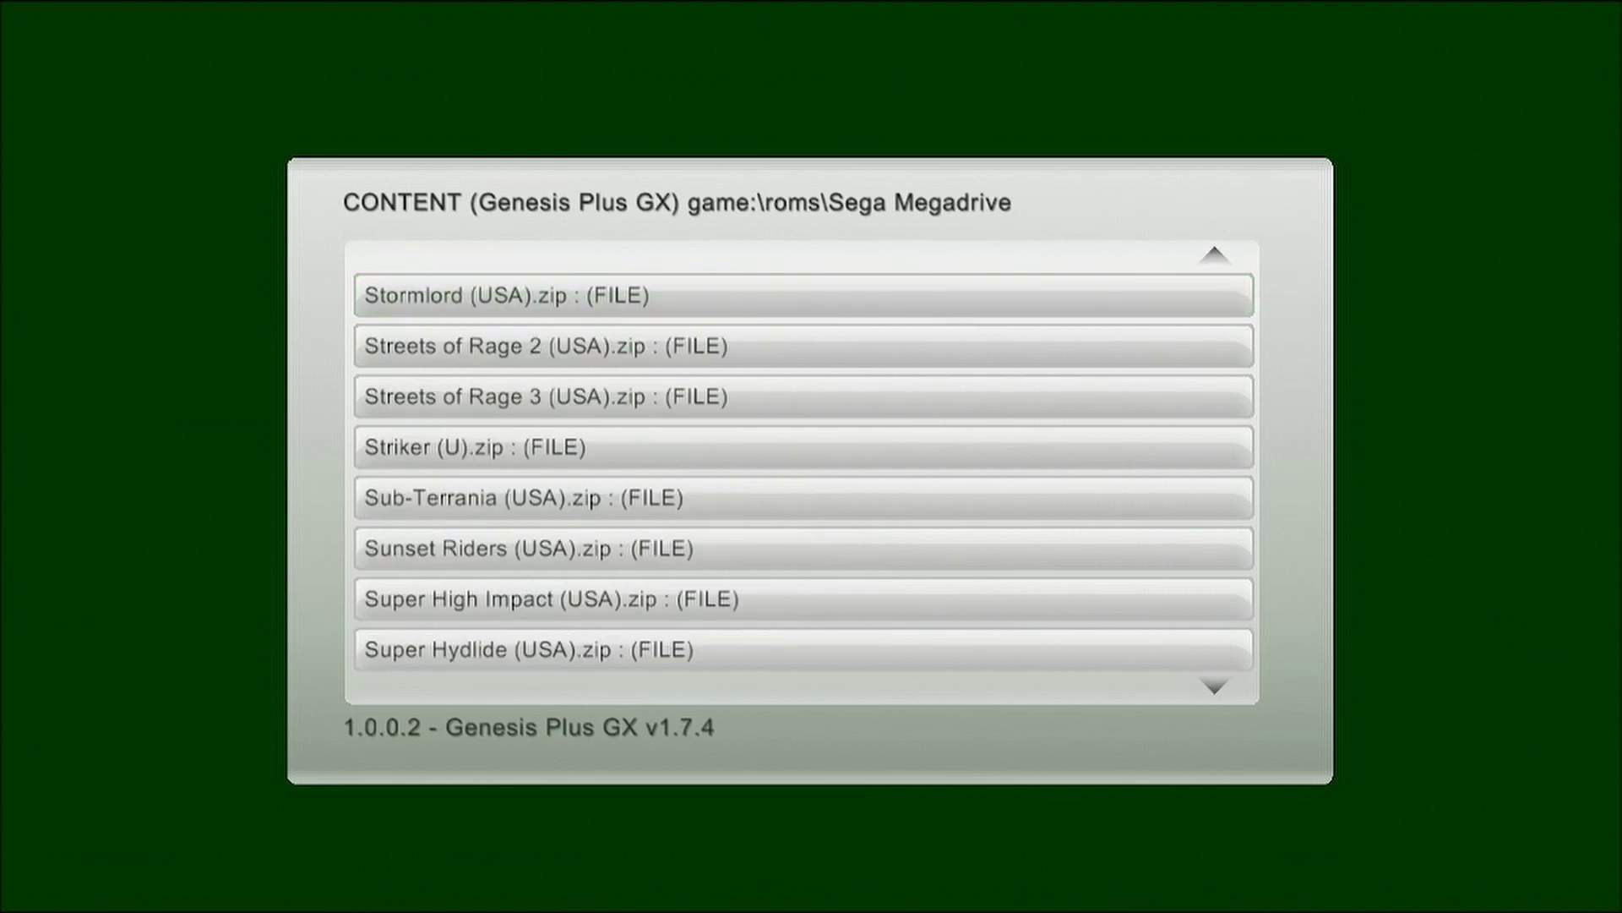
key(Return)
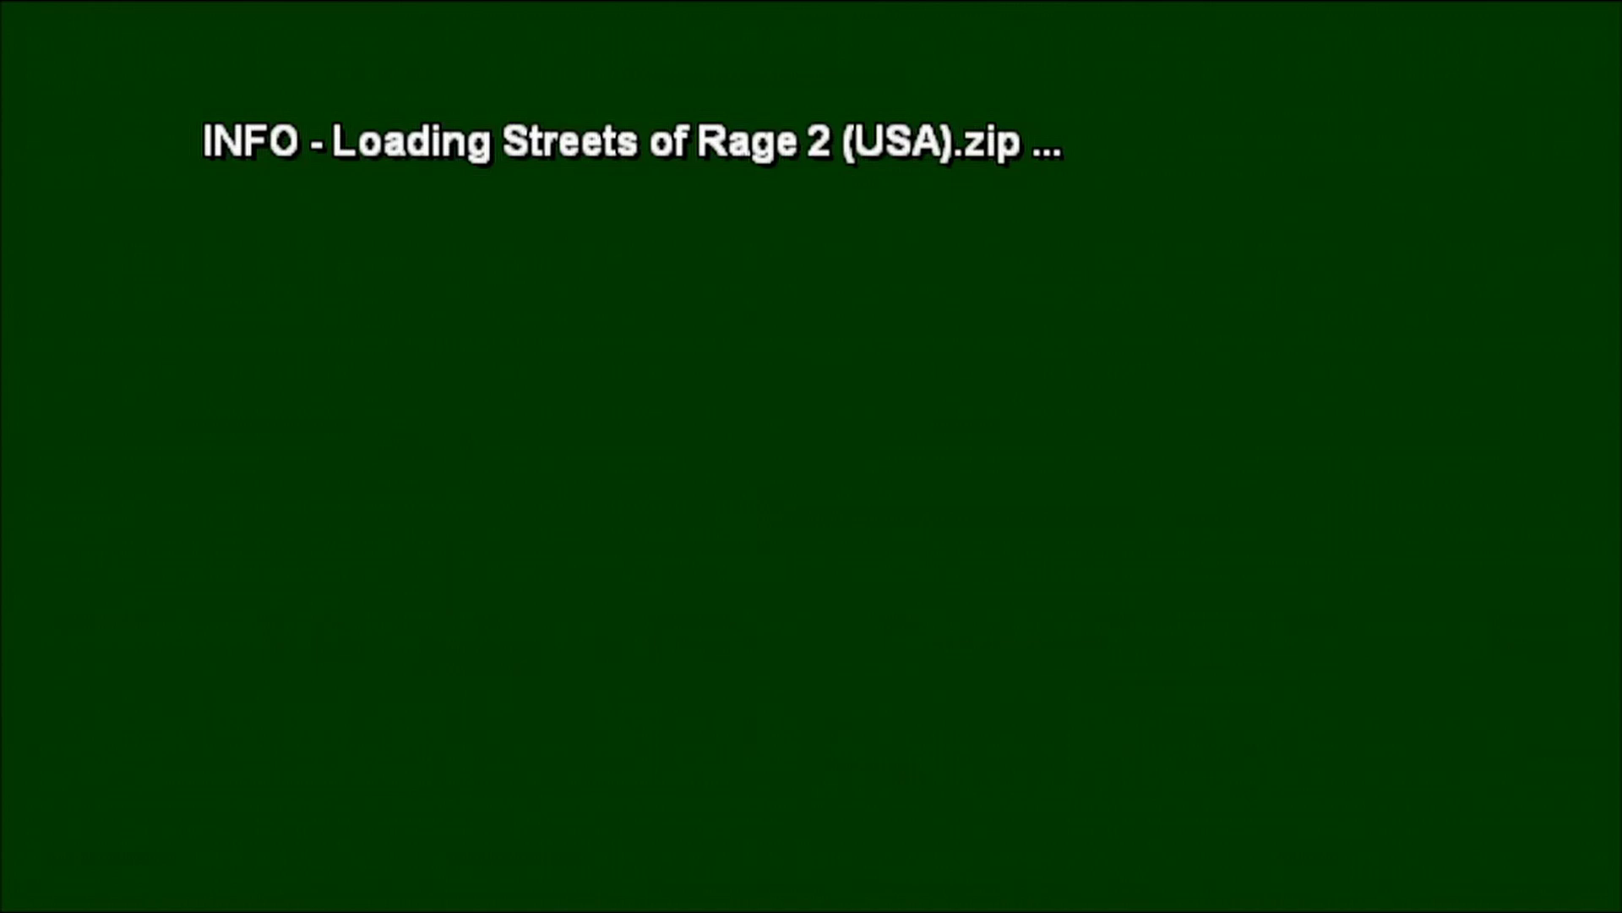